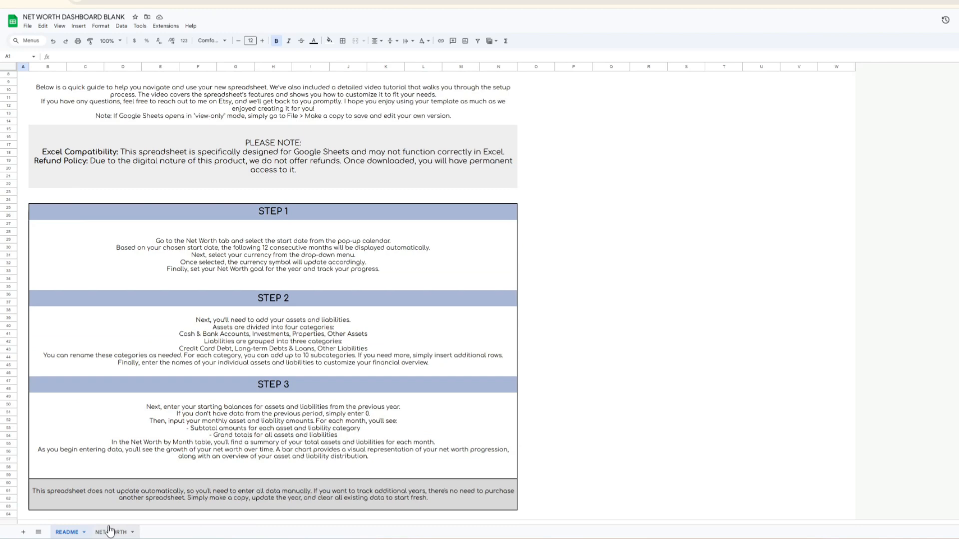
# Step: Open the NET WORTH sheet and set the dashboard's start date to January 1, 2025
pyautogui.click(110, 531)
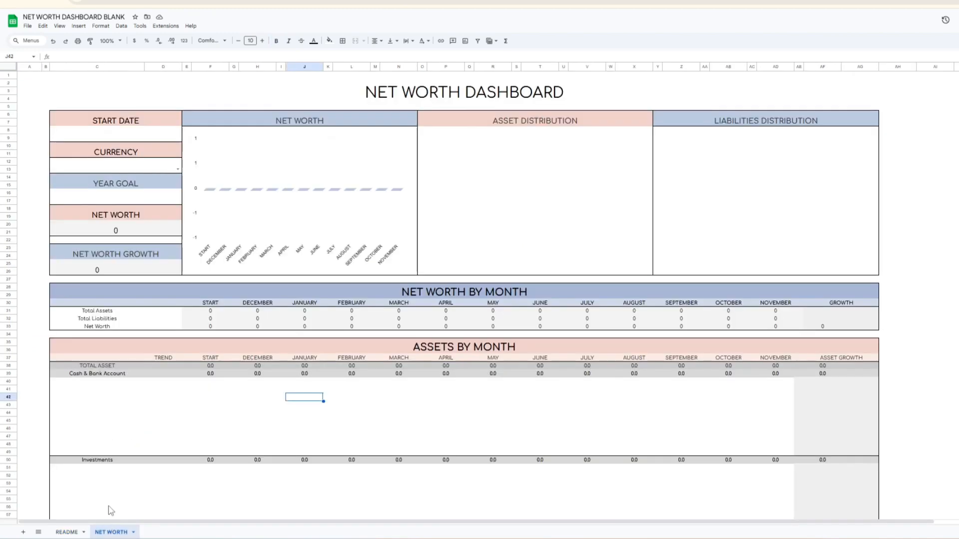
pyautogui.click(108, 383)
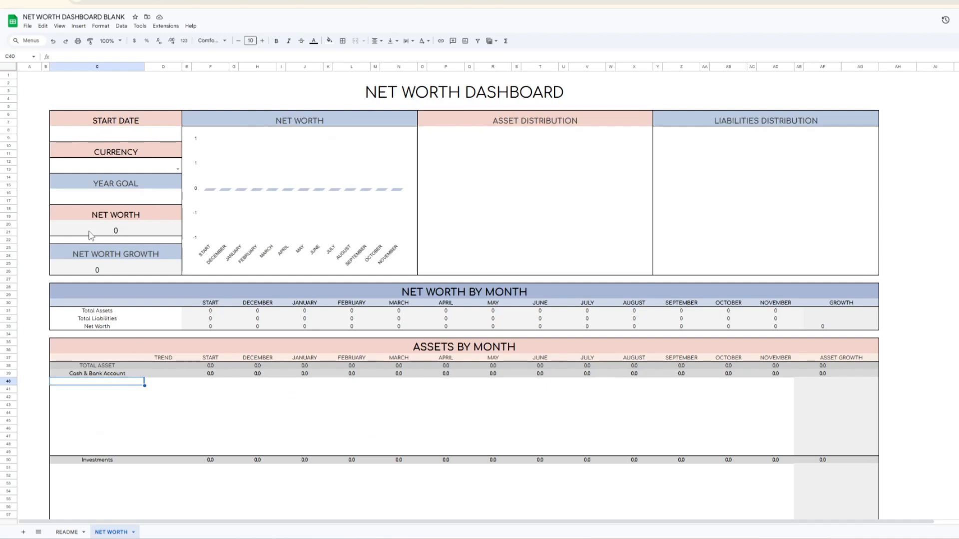
pyautogui.doubleClick(131, 139)
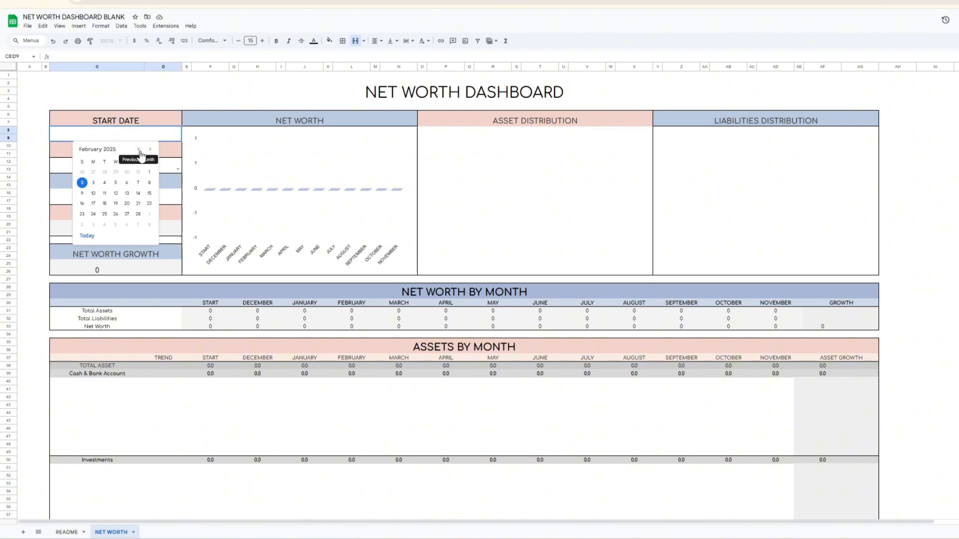
pyautogui.click(140, 150)
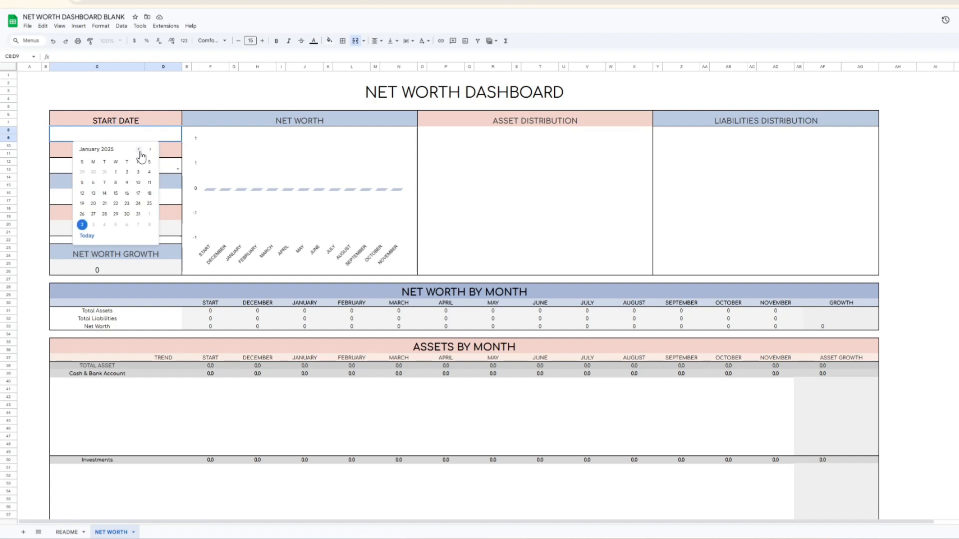
pyautogui.click(114, 173)
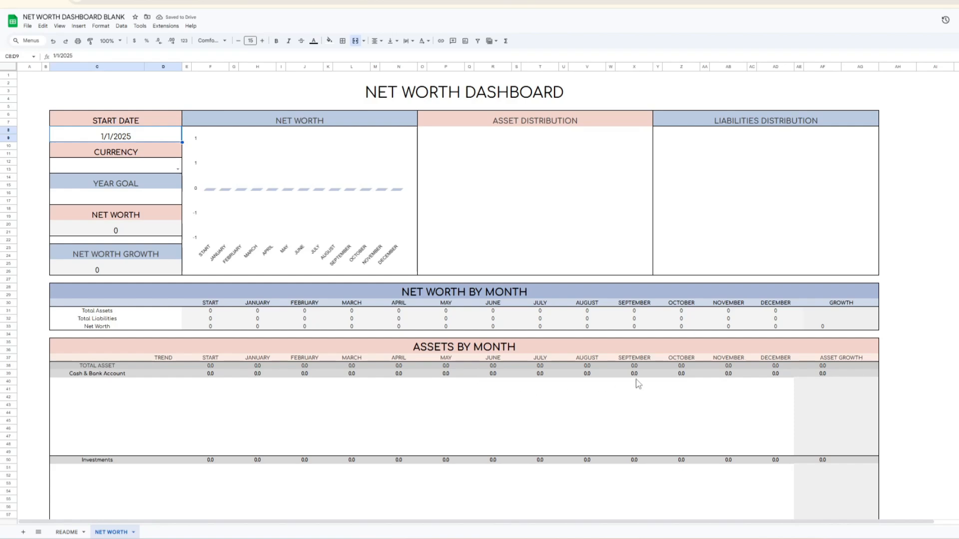
# Step: Choose € as the dashboard currency and review the monthly asset and liability tables
pyautogui.scroll(-10, 616, 385)
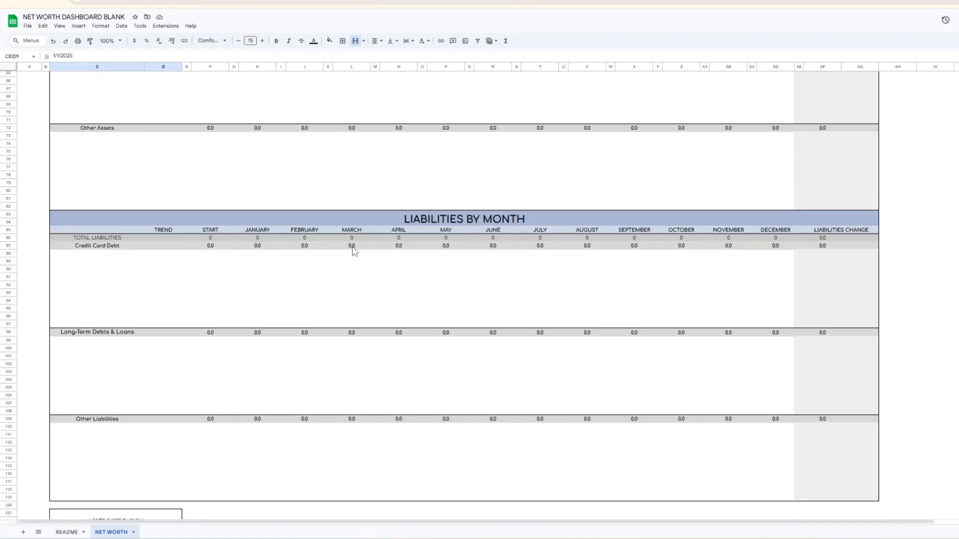
pyautogui.scroll(5, 529, 350)
pyautogui.scroll(9, 557, 382)
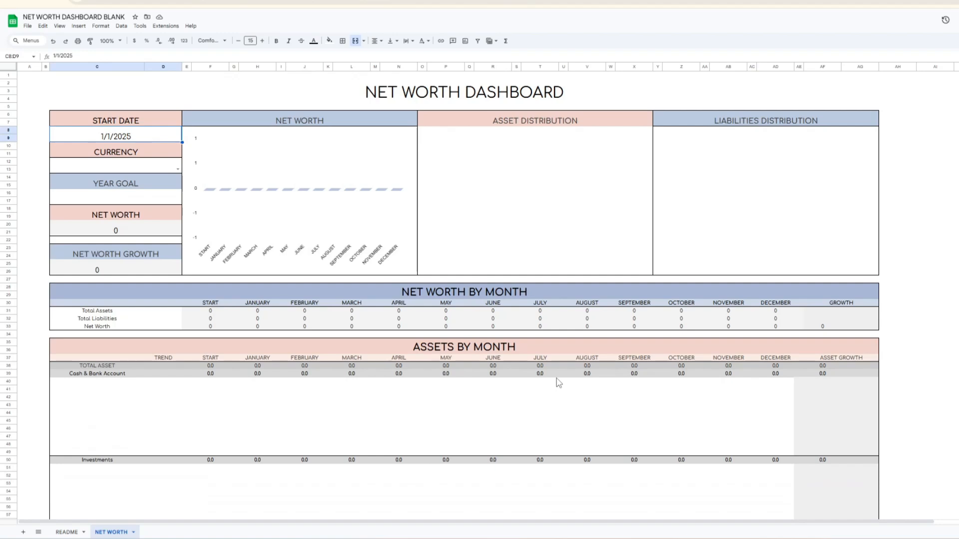
pyautogui.click(37, 193)
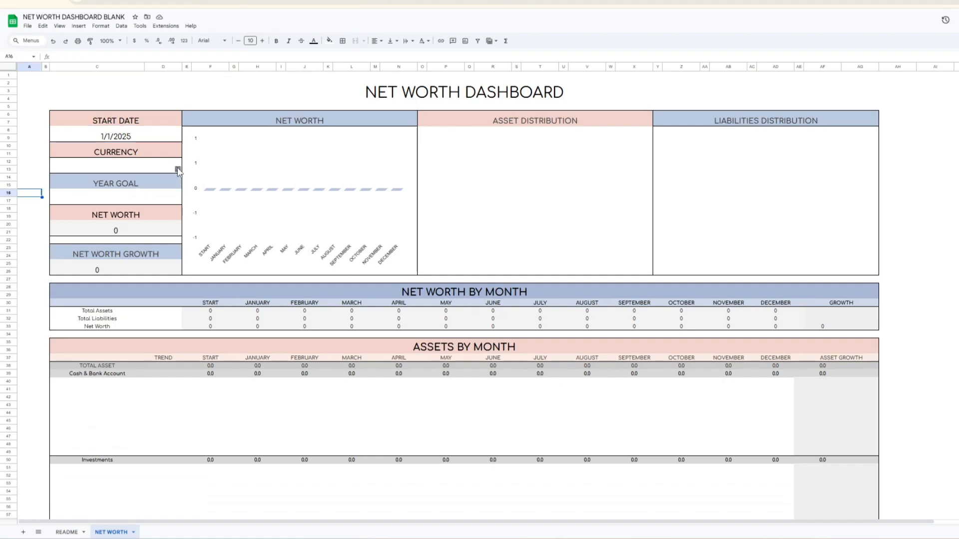
pyautogui.click(178, 170)
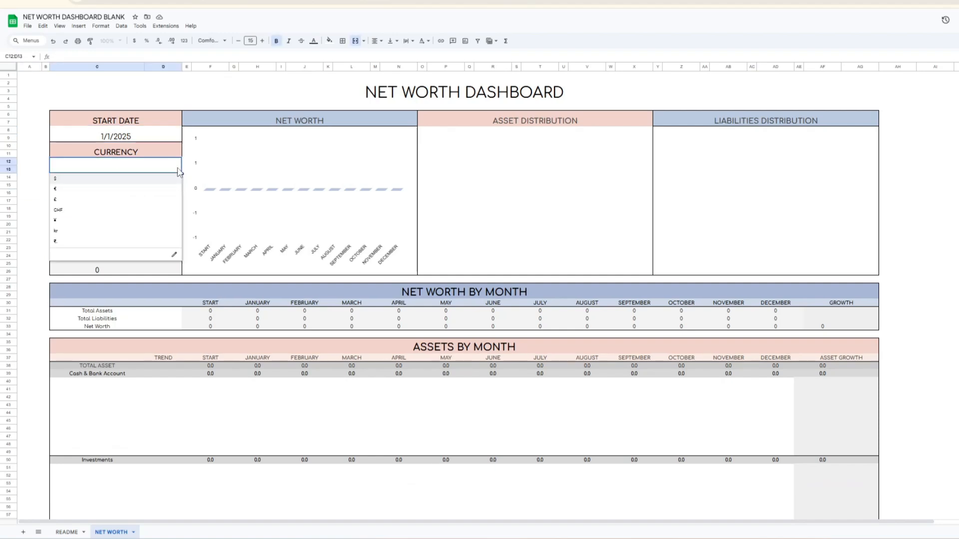
pyautogui.click(165, 198)
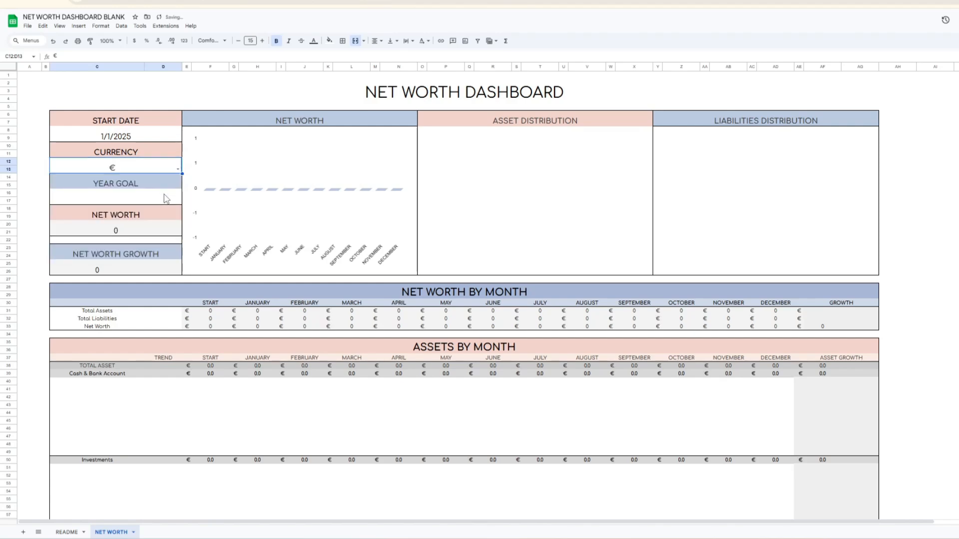
pyautogui.scroll(-5, 532, 446)
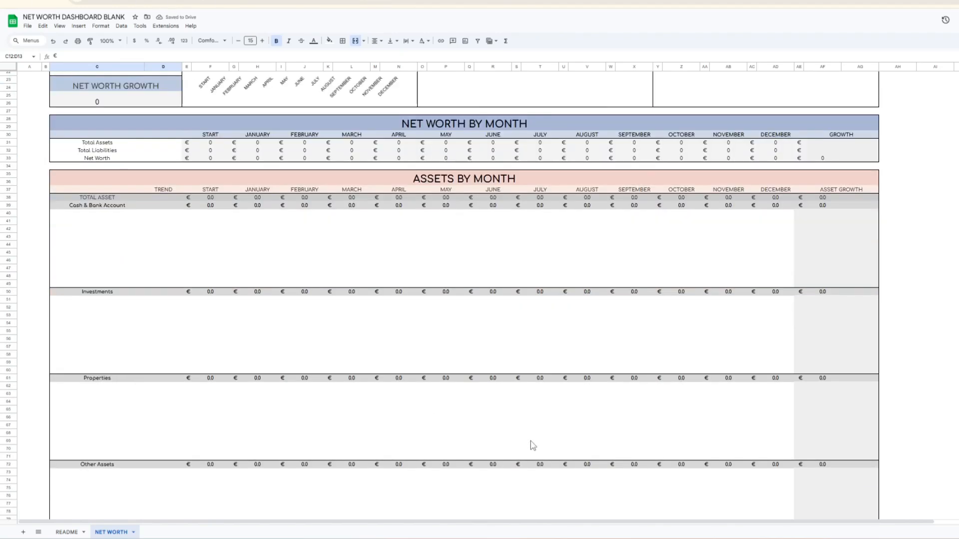
pyautogui.scroll(-5, 531, 440)
pyautogui.scroll(-3, 531, 440)
pyautogui.scroll(10, 441, 412)
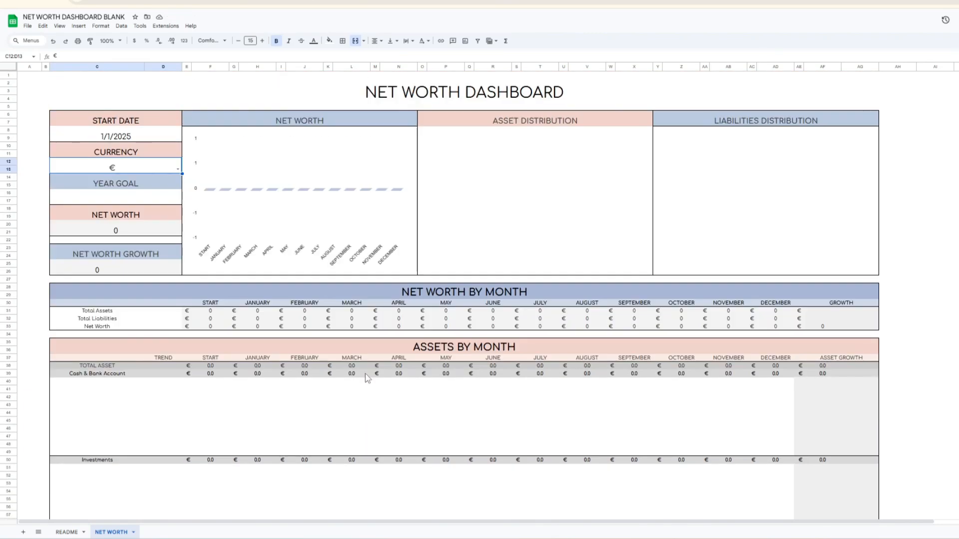
# Step: Set the dashboard currency to $ and the year goal to 100000
pyautogui.click(178, 169)
pyautogui.click(112, 180)
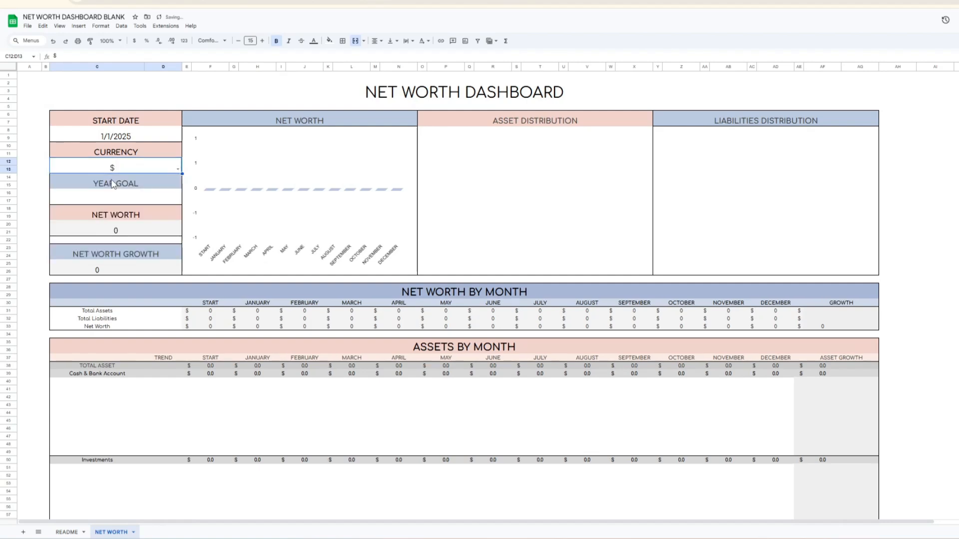
pyautogui.click(114, 202)
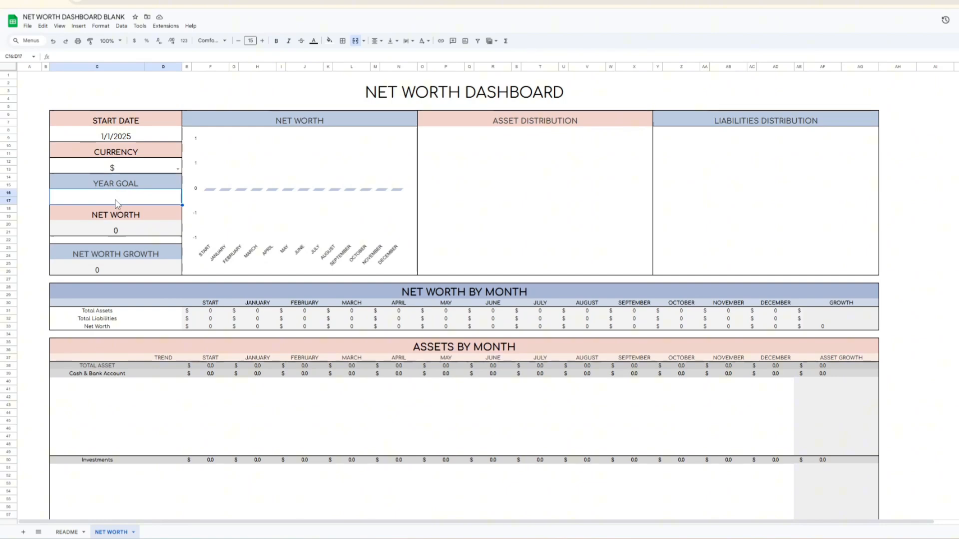
pyautogui.write('100')
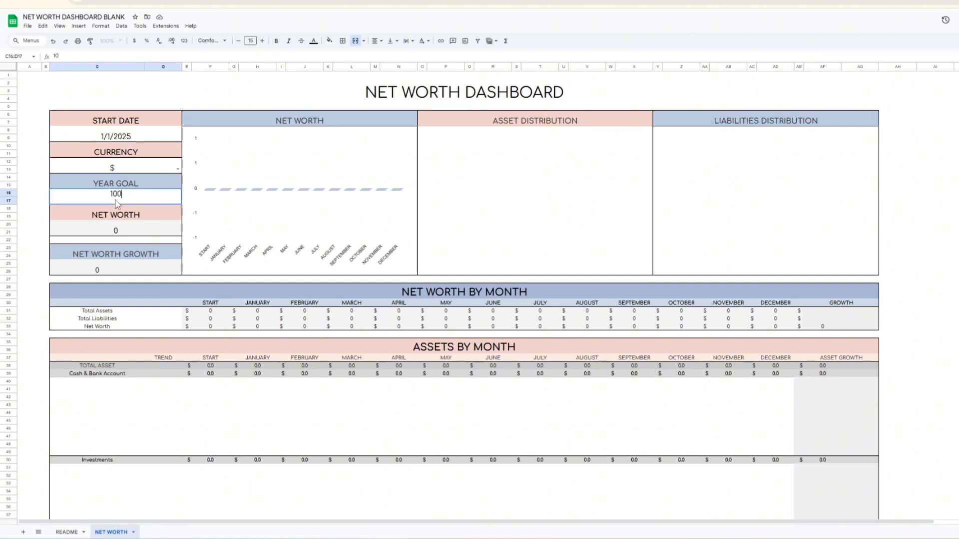
pyautogui.write('000')
pyautogui.press('Return')
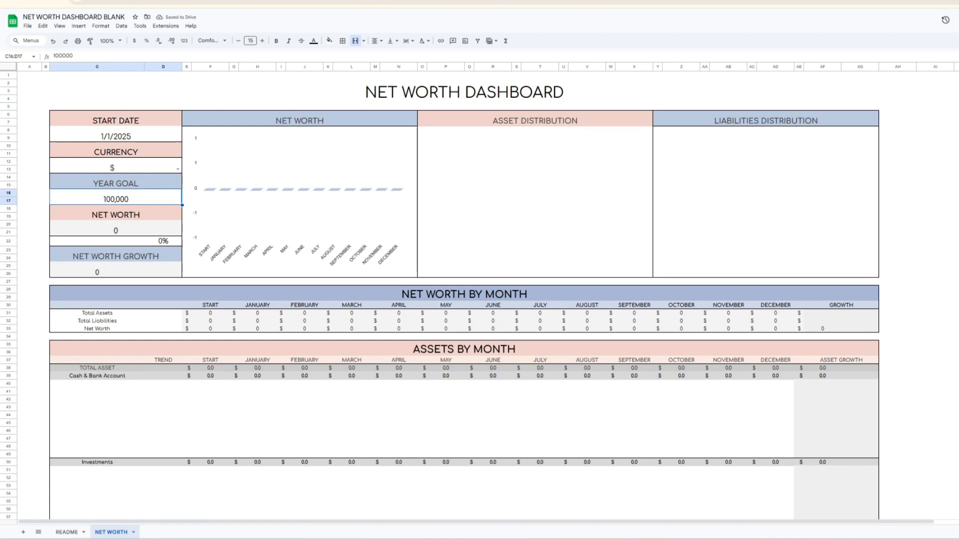
# Step: Examine the category headings in the Assets by Month and Liabilities by Month tables, from Cash & Bank Account to Other Liabilities
pyautogui.scroll(-5, 277, 363)
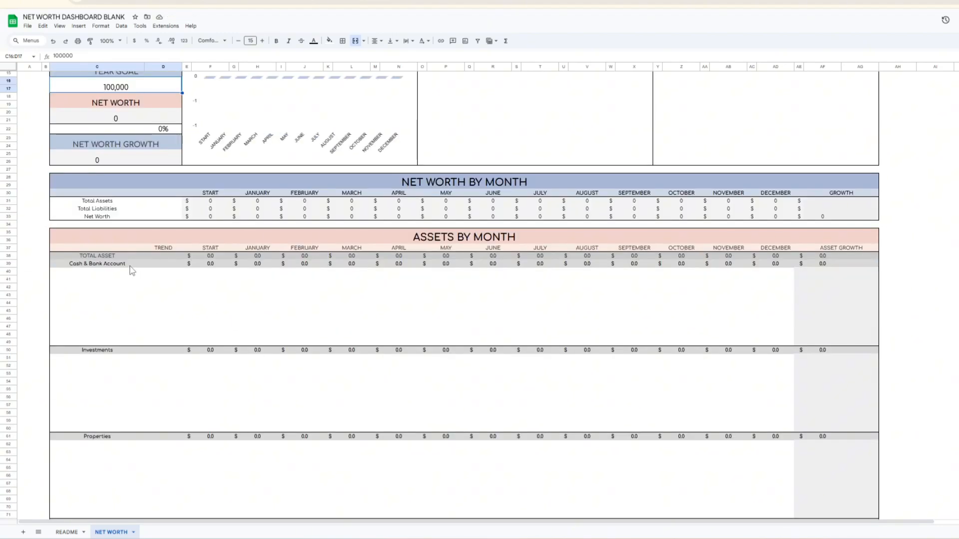
pyautogui.click(130, 265)
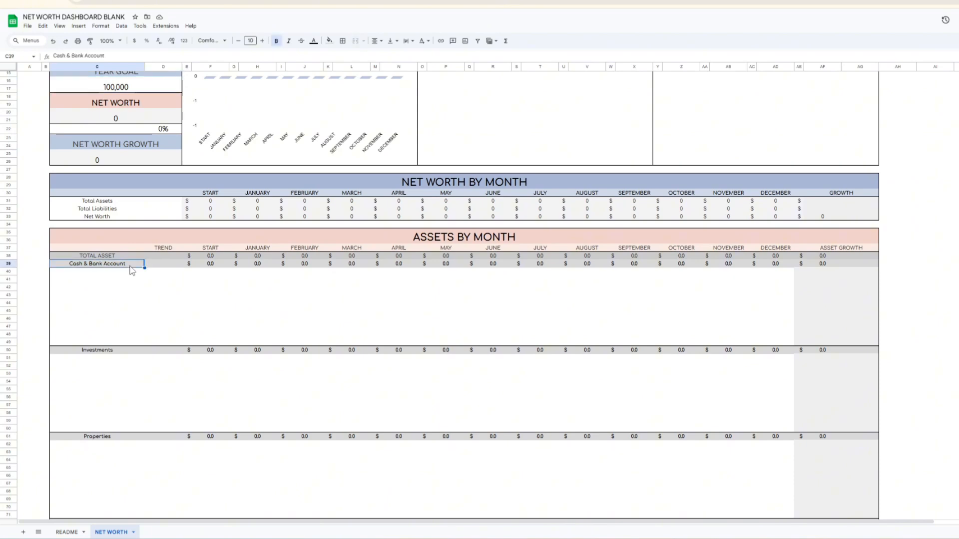
pyautogui.click(129, 358)
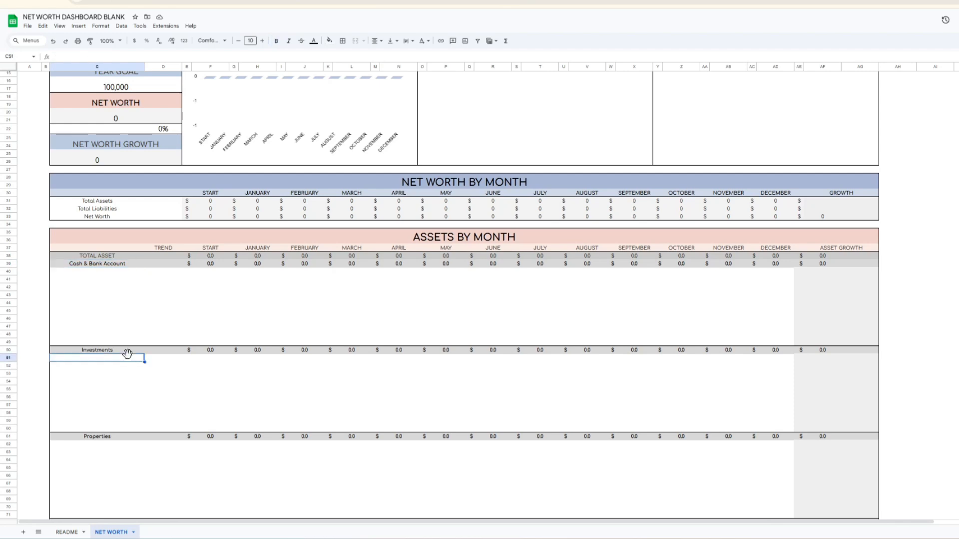
pyautogui.click(123, 437)
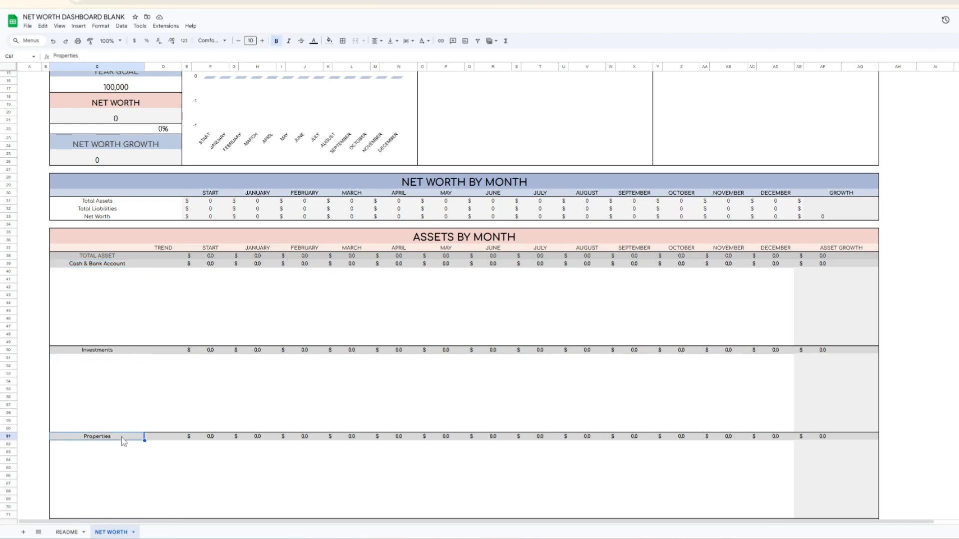
pyautogui.scroll(-4, 123, 442)
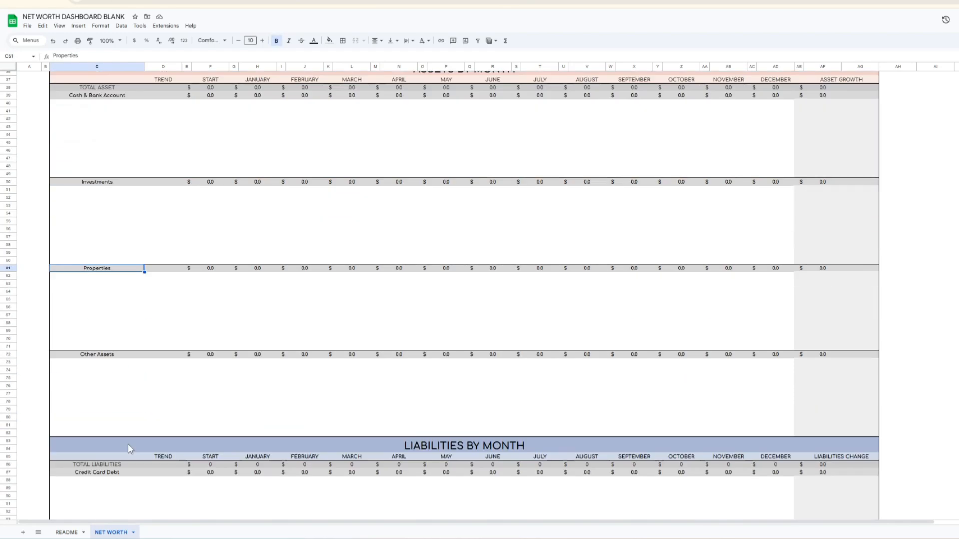
pyautogui.click(120, 358)
pyautogui.scroll(-3, 121, 360)
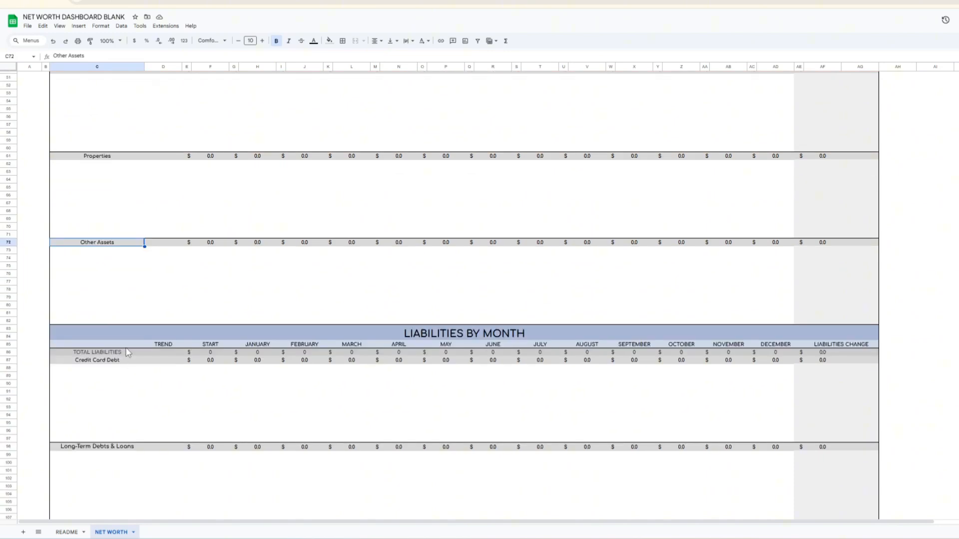
pyautogui.click(118, 363)
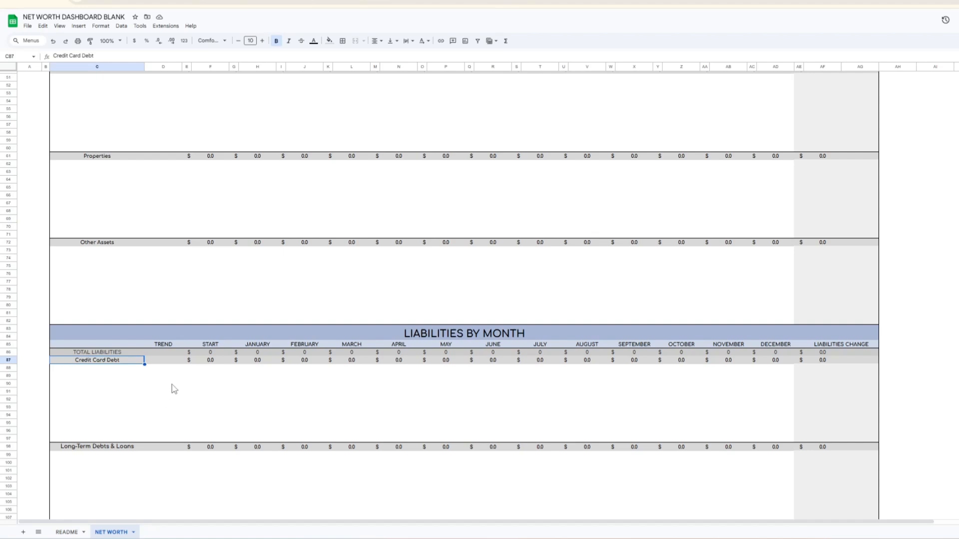
pyautogui.scroll(-3, 174, 375)
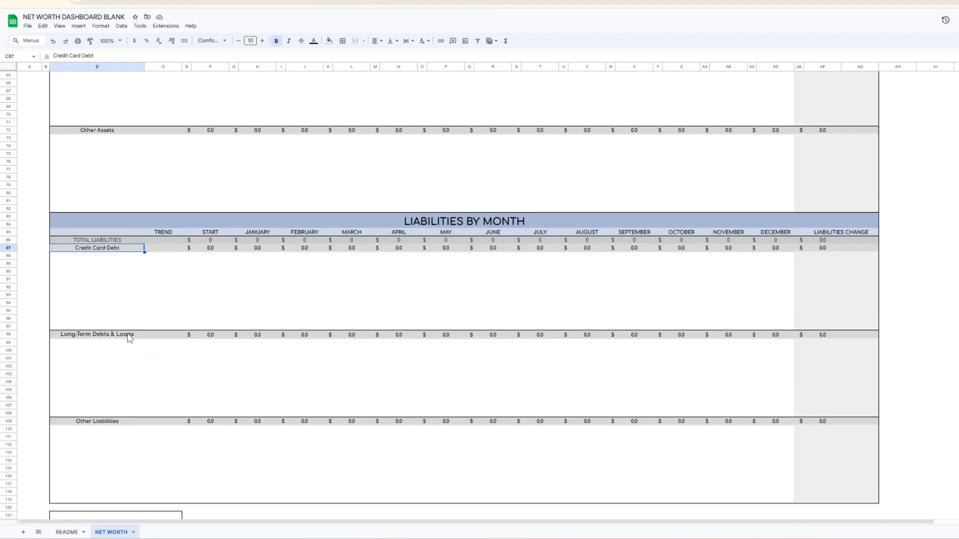
pyautogui.click(129, 338)
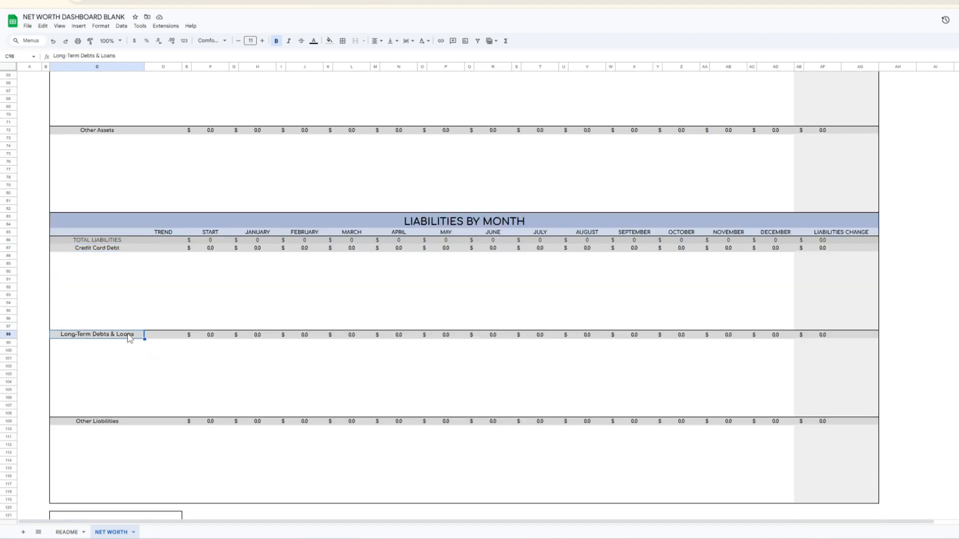
pyautogui.click(119, 424)
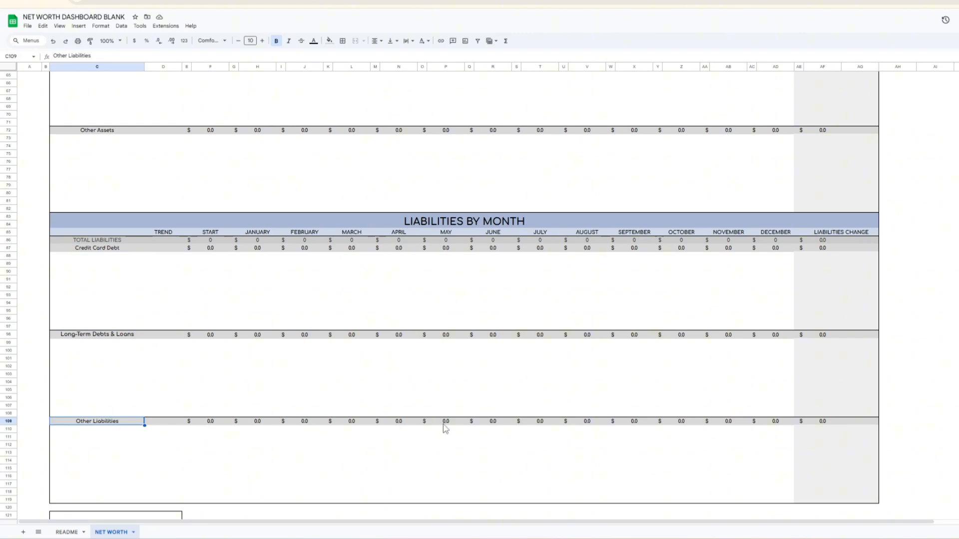
# Step: Add Chase Checking Account and JP Morgan Checking Account as the first two entries under Cash & Bank Account
pyautogui.scroll(10, 454, 417)
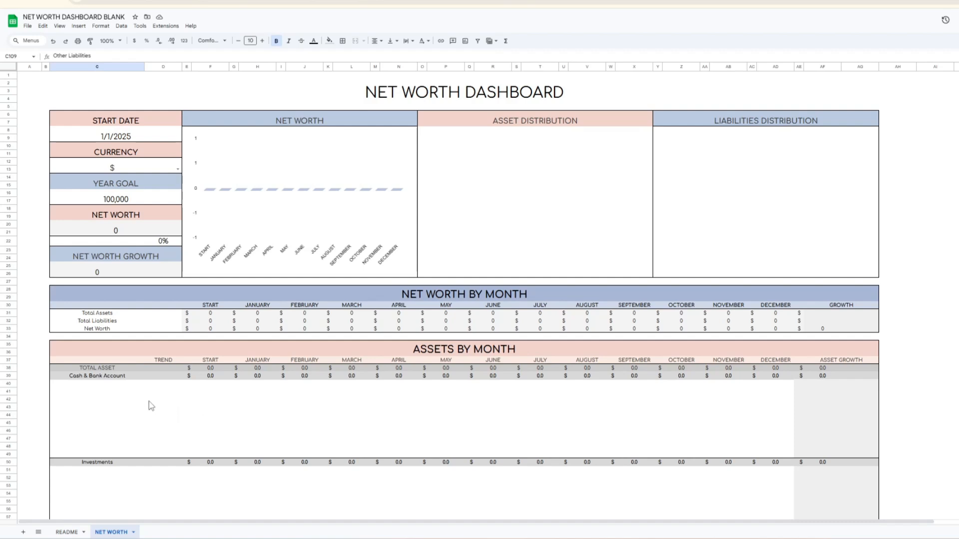
pyautogui.click(129, 385)
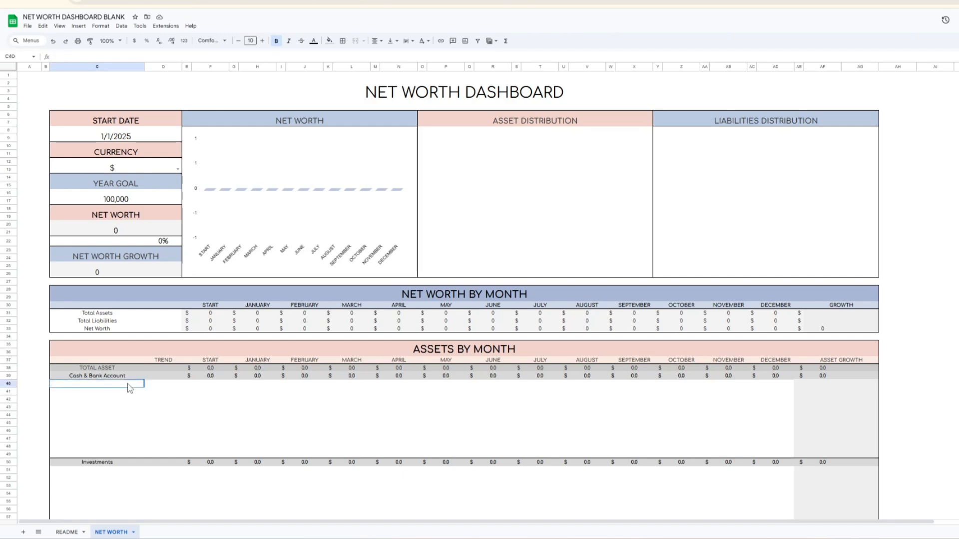
pyautogui.write('Chase')
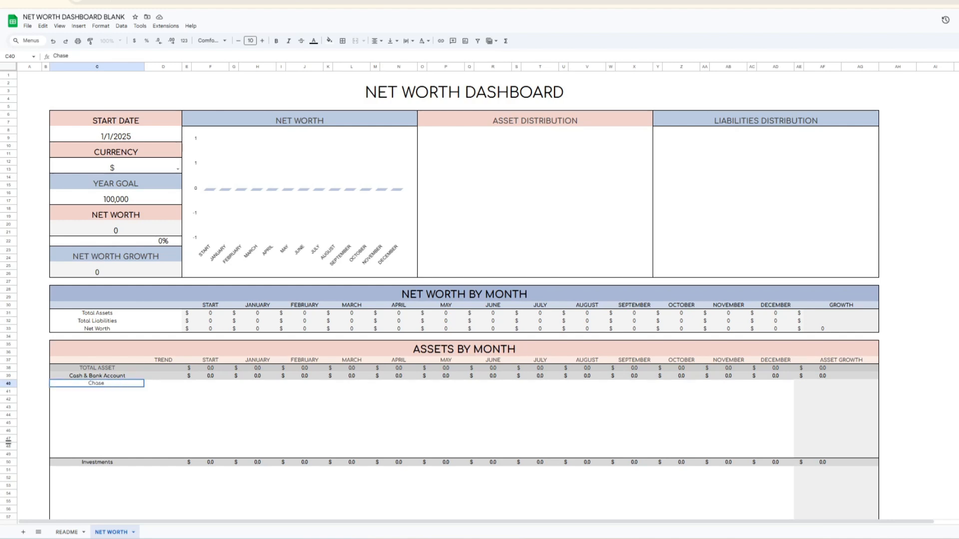
pyautogui.write(' Checking Account')
pyautogui.press('Return')
pyautogui.write('JP Morgan')
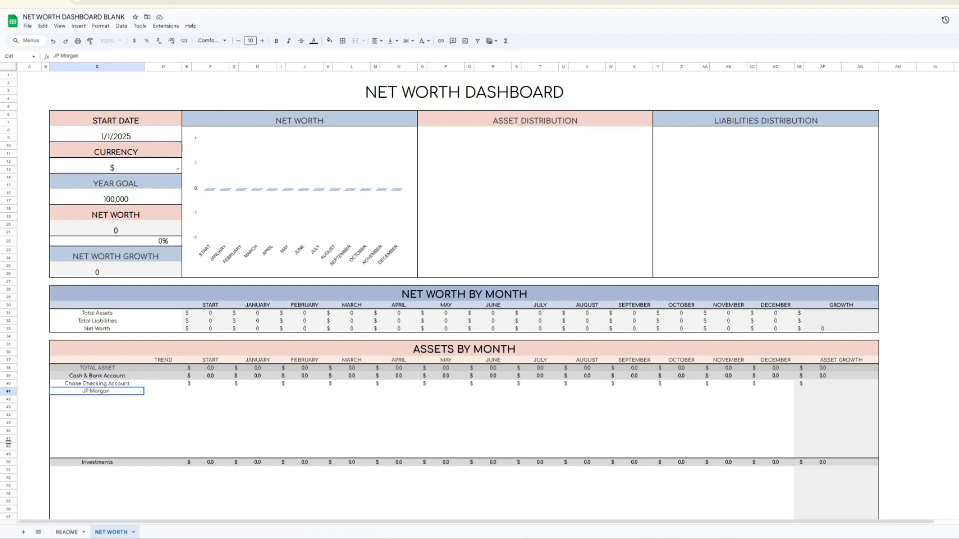
pyautogui.write(' Checking Account')
pyautogui.press('Return')
# Step: Add Saving Account, Cash and Emergency Fund below the checking accounts in the Cash & Bank Account category
pyautogui.write('Sa')
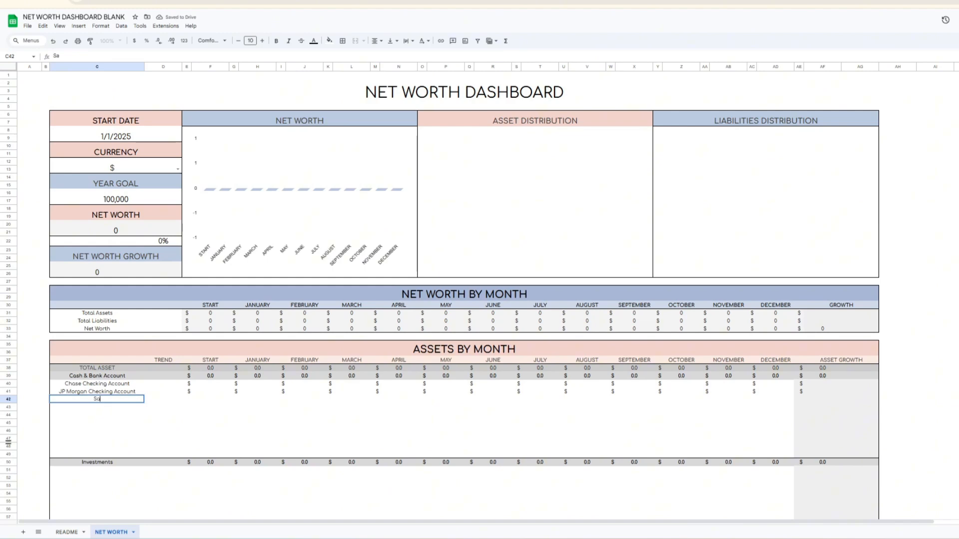
pyautogui.write('ving Account')
pyautogui.press('Return')
pyautogui.write('Cash')
pyautogui.press('Return')
pyautogui.write('E')
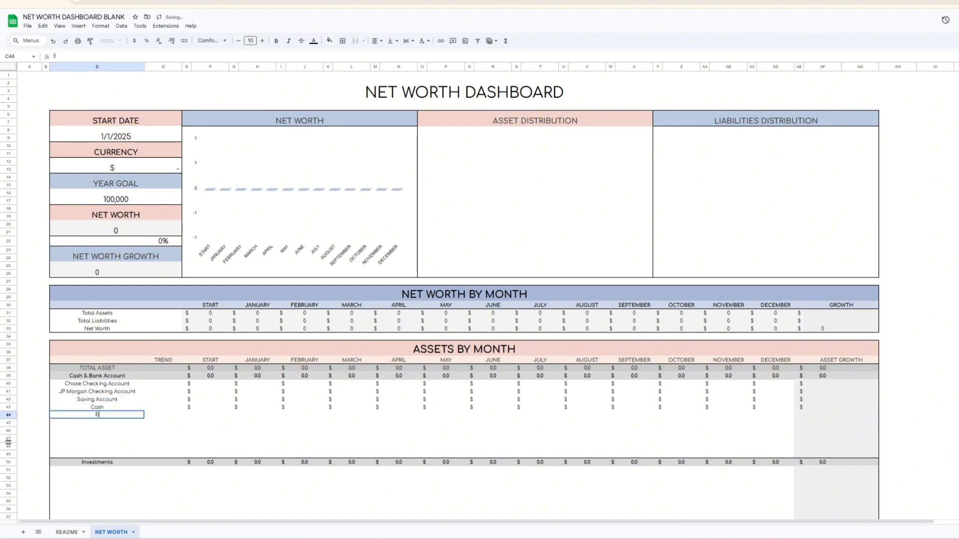
pyautogui.write('mergency Fund')
pyautogui.press('Return')
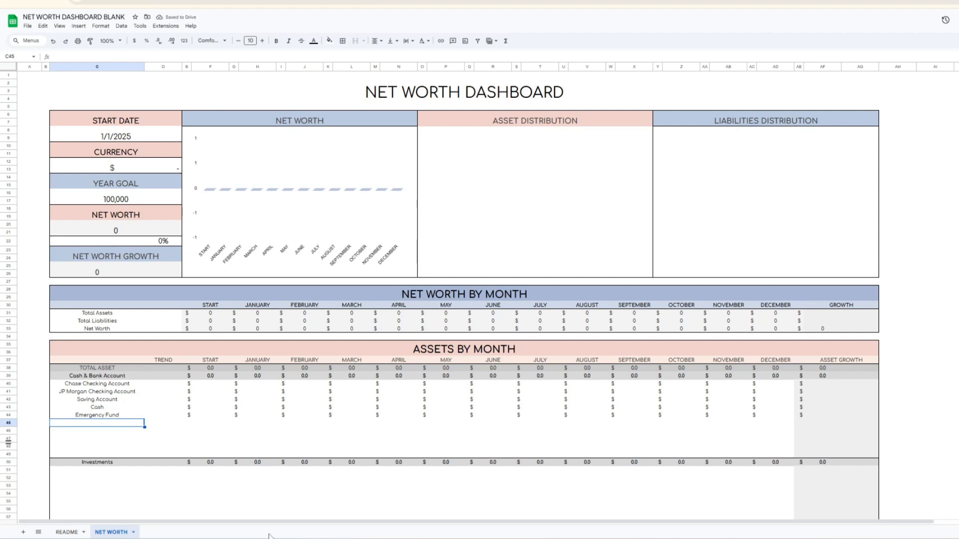
# Step: Enter the START balances for the Cash & Bank Account entries in order: 2000, 1000, 1000, 500 and 1200
pyautogui.click(219, 386)
pyautogui.write('2000')
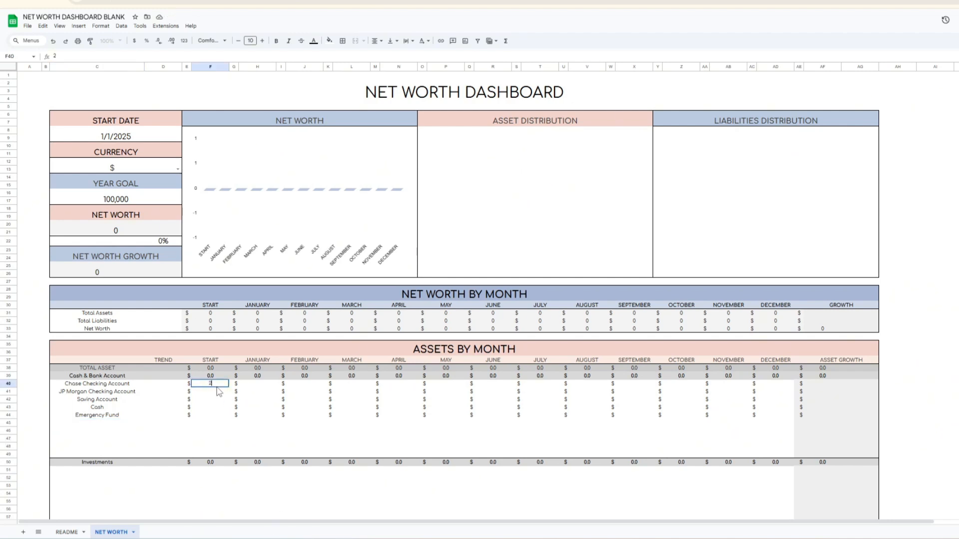
pyautogui.press('Return')
pyautogui.write('1000')
pyautogui.press('Return')
pyautogui.write('1000')
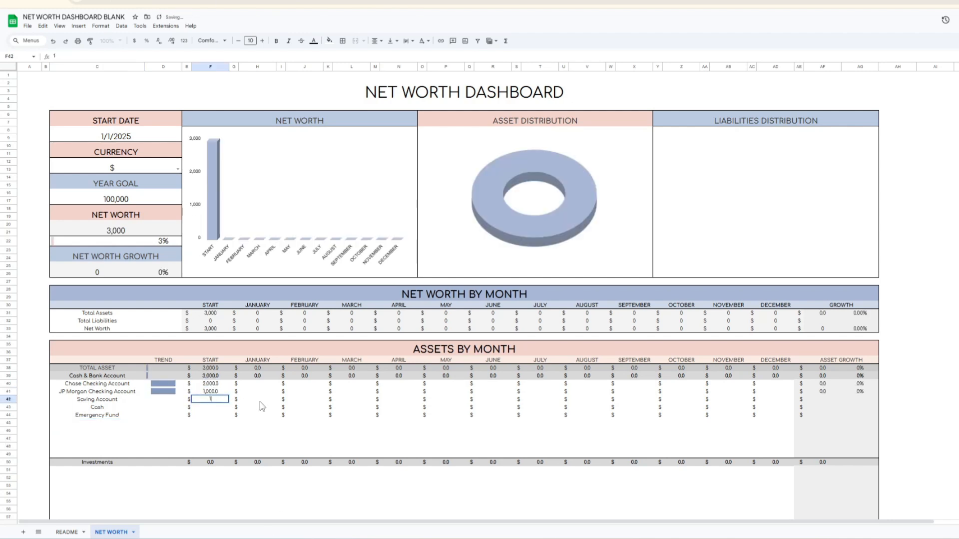
pyautogui.press('Return')
pyautogui.write('500')
pyautogui.press('Return')
pyautogui.write('1200')
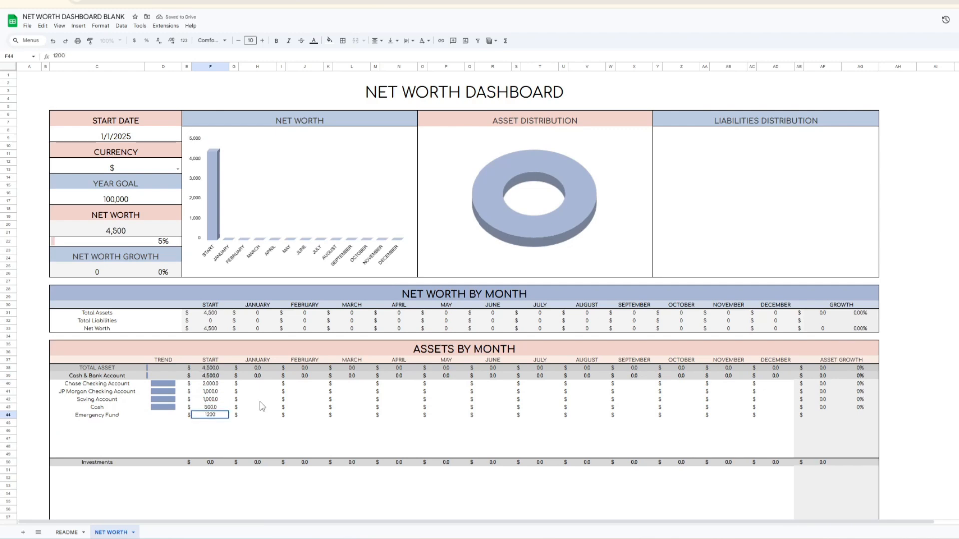
pyautogui.press('Return')
# Step: Enter the JANUARY balances for the Cash & Bank Account entries in order: 2250, 1500, 1500, 600 and 1500
pyautogui.click(257, 385)
pyautogui.write('2250')
pyautogui.press('Return')
pyautogui.write('1500')
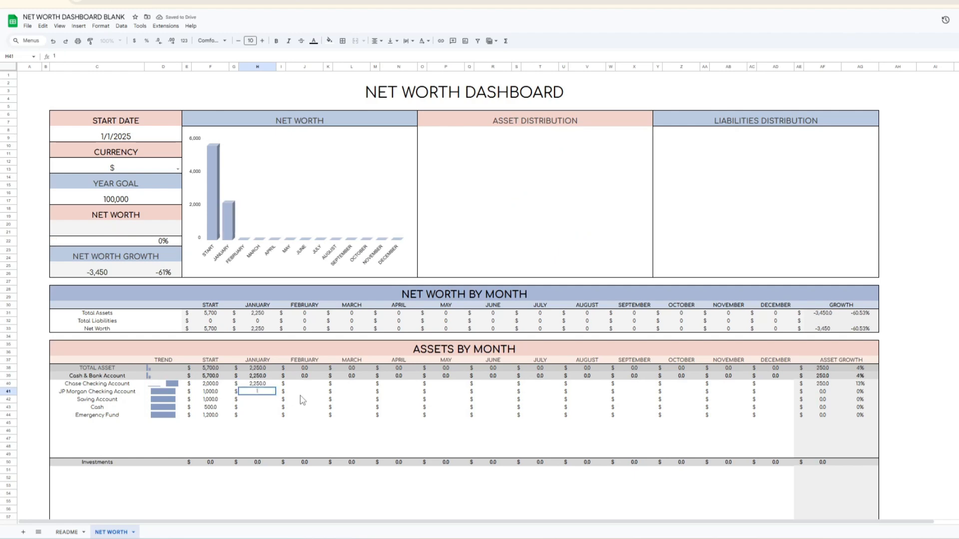
pyautogui.press('Return')
pyautogui.write('1500')
pyautogui.press('Return')
pyautogui.write('600')
pyautogui.press('Return')
pyautogui.write('1500')
pyautogui.press('Return')
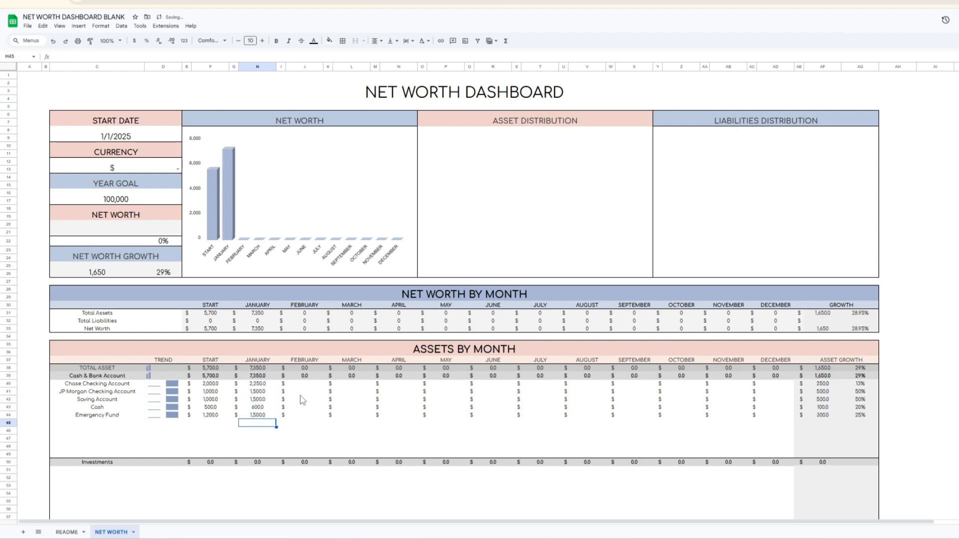
# Step: Add Brokerage Account, Bonds and Roth IRA as entries under the Investments category
pyautogui.scroll(-5, 111, 368)
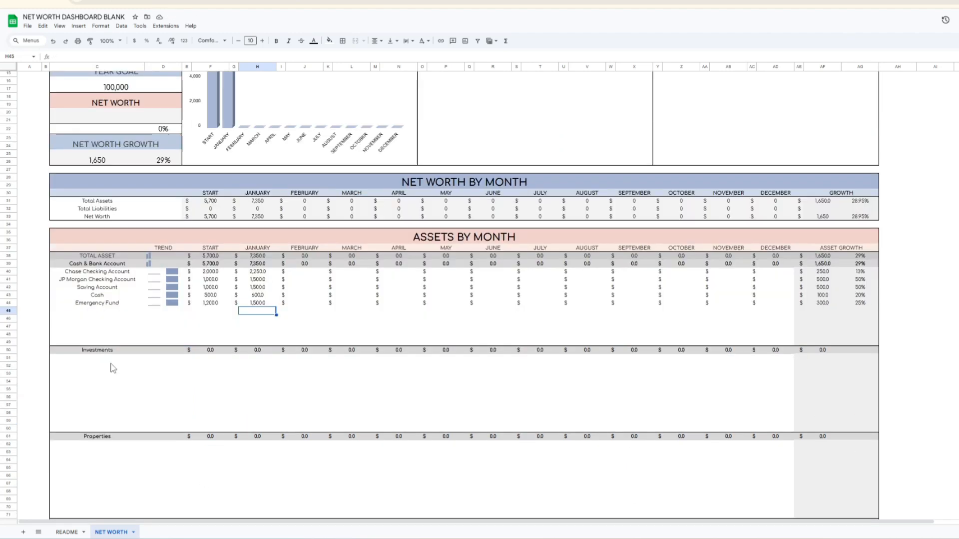
pyautogui.click(71, 358)
pyautogui.write('Brokerage Account')
pyautogui.press('Return')
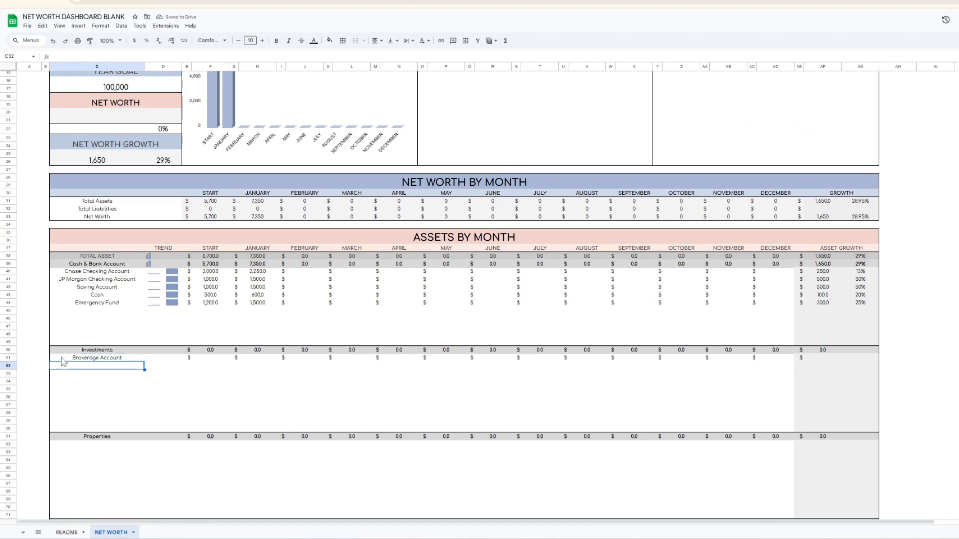
pyautogui.write('Bonds')
pyautogui.press('Return')
pyautogui.write('Roth IRA')
pyautogui.press('Return')
# Step: Add Primary Residence under Properties and Car under Other Assets
pyautogui.scroll(-7, 57, 375)
pyautogui.click(97, 276)
pyautogui.write('Primary Residence')
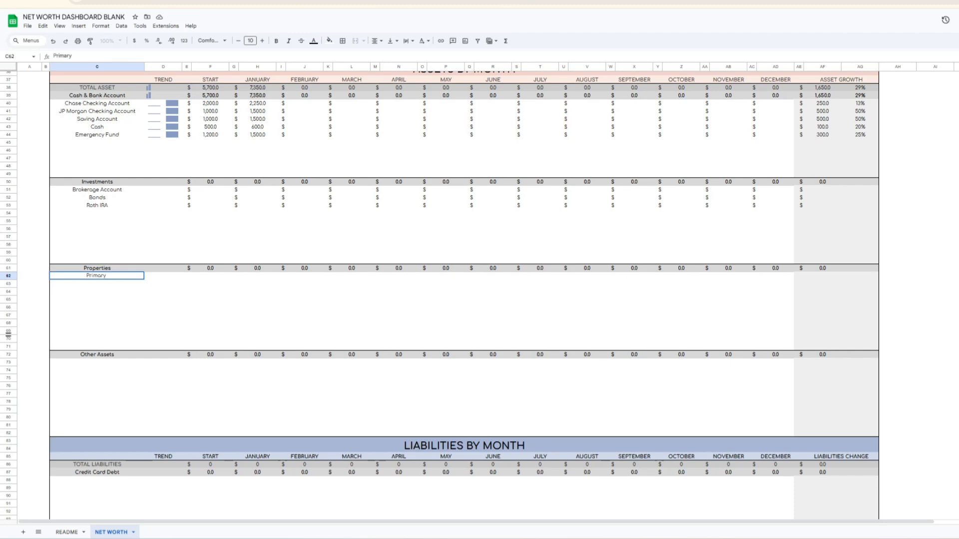
pyautogui.press('Return')
pyautogui.click(97, 362)
pyautogui.write('Car')
pyautogui.press('Return')
# Step: Enter the START balances for the investments: 2000 for Brokerage Account, 5000 for Bonds and 1000 for Roth IRA
pyautogui.scroll(3, 131, 401)
pyautogui.click(210, 301)
pyautogui.write('2000')
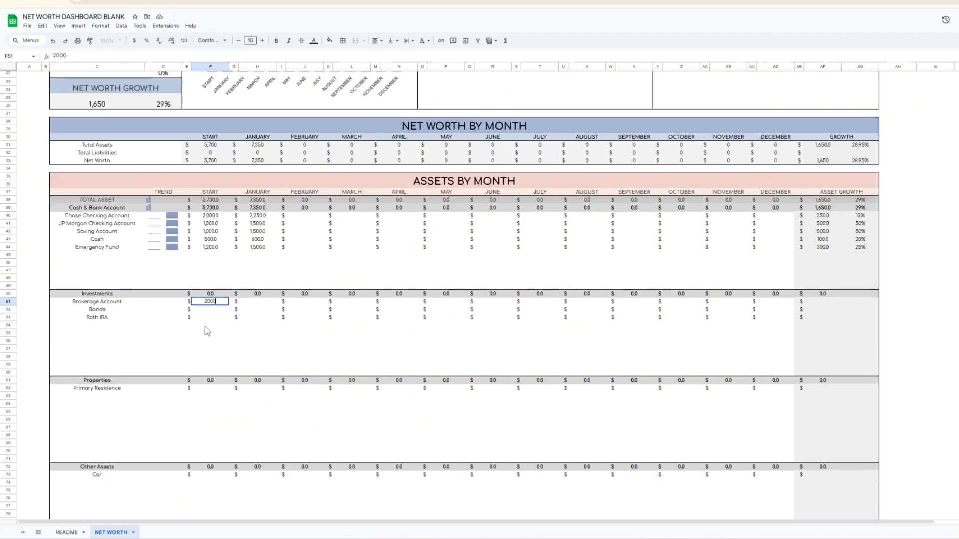
pyautogui.press('Return')
pyautogui.write('5000')
pyautogui.press('Return')
pyautogui.write('1000')
pyautogui.press('Return')
# Step: Enter the JANUARY investment balances: 2100 for Brokerage Account, 5000 for Bonds and 1000 for Roth IRA
pyautogui.write('5000')
pyautogui.press('Return')
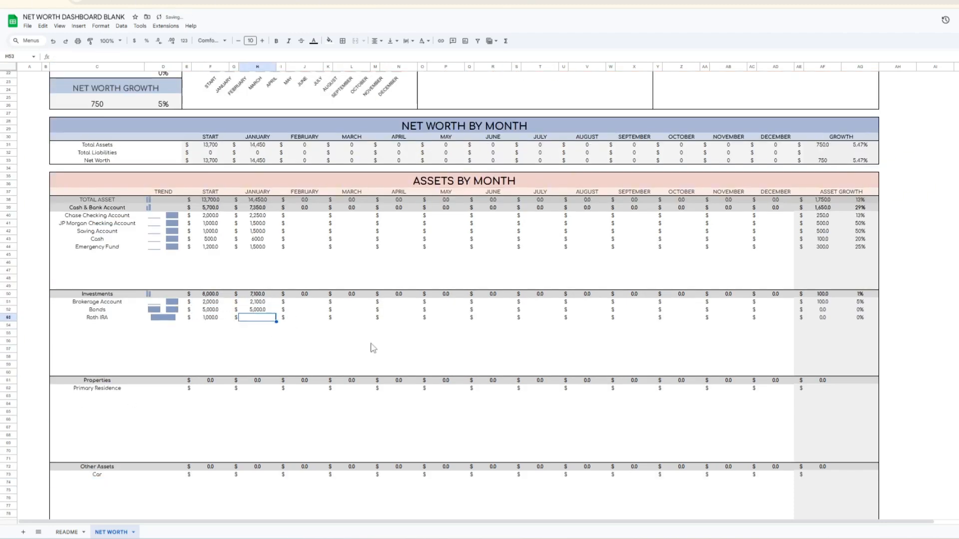
pyautogui.write('1000')
pyautogui.press('Return')
# Step: Enter 200000 for Primary Residence and 20000 for Car in both the START and JANUARY columns
pyautogui.click(210, 389)
pyautogui.write('200000')
pyautogui.press('Return')
pyautogui.click(257, 388)
pyautogui.write('20000')
pyautogui.click(264, 307)
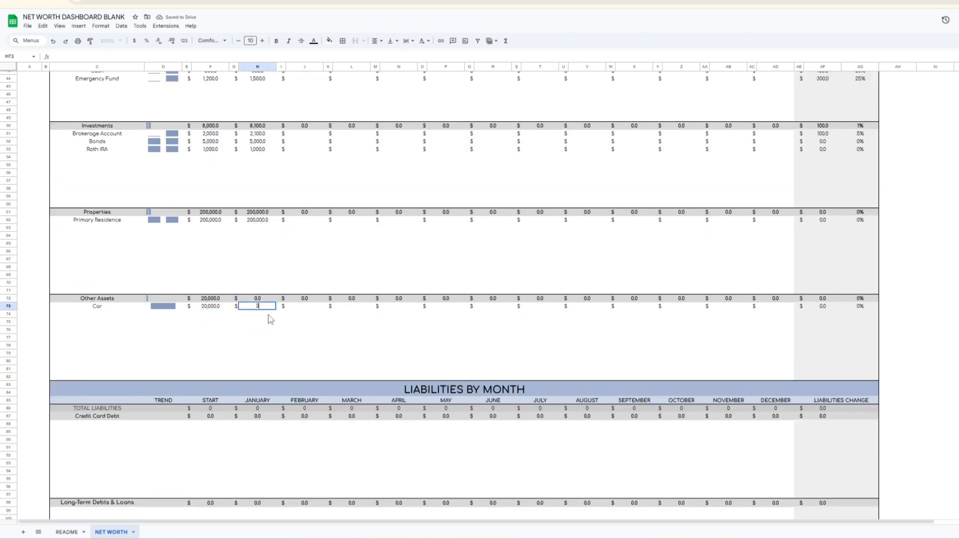
pyautogui.write('20000')
pyautogui.press('Return')
# Step: Add Mastercard Credit Card and American Express Credit Card under Credit Card Debt in the Liabilities by Month table
pyautogui.scroll(-3, 242, 321)
pyautogui.scroll(-2, 229, 334)
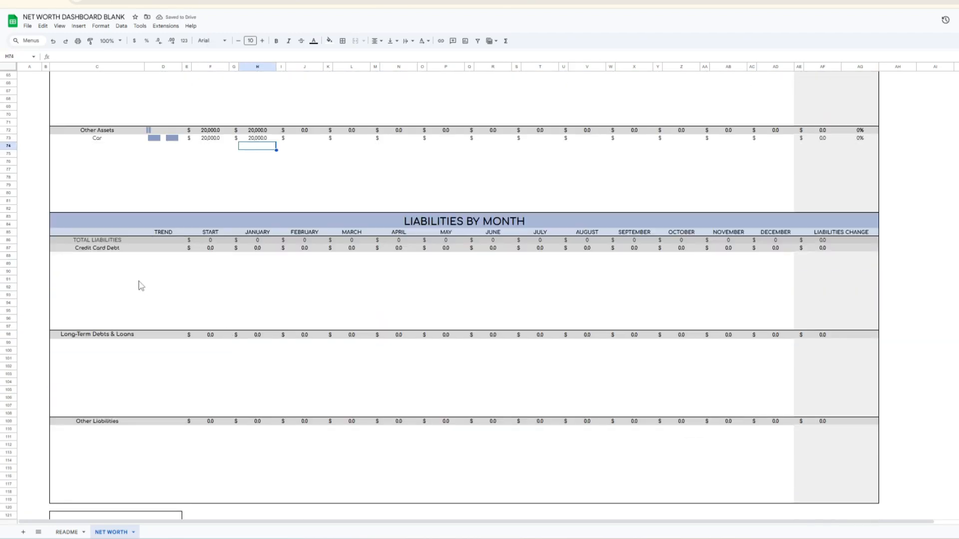
pyautogui.click(107, 257)
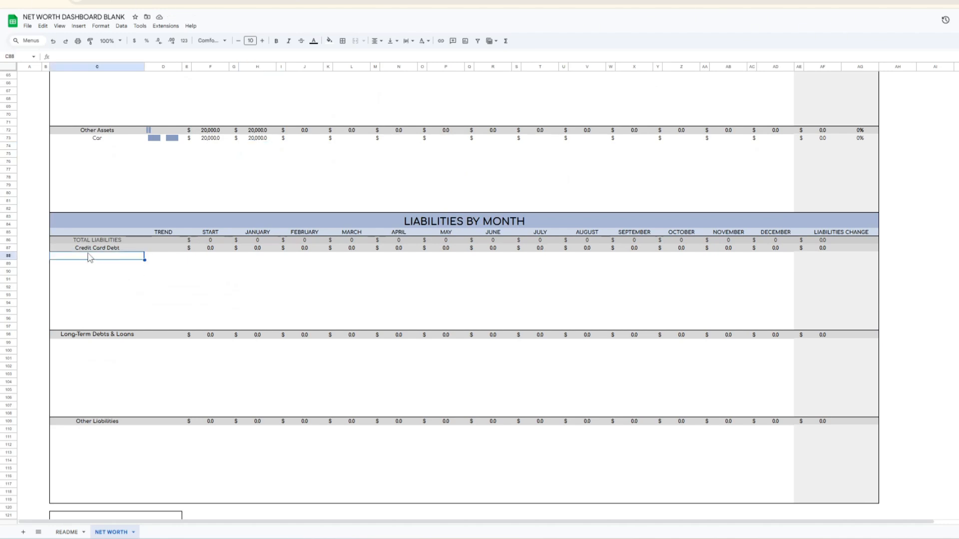
pyautogui.write('Mastercard Credit Card')
pyautogui.press('Return')
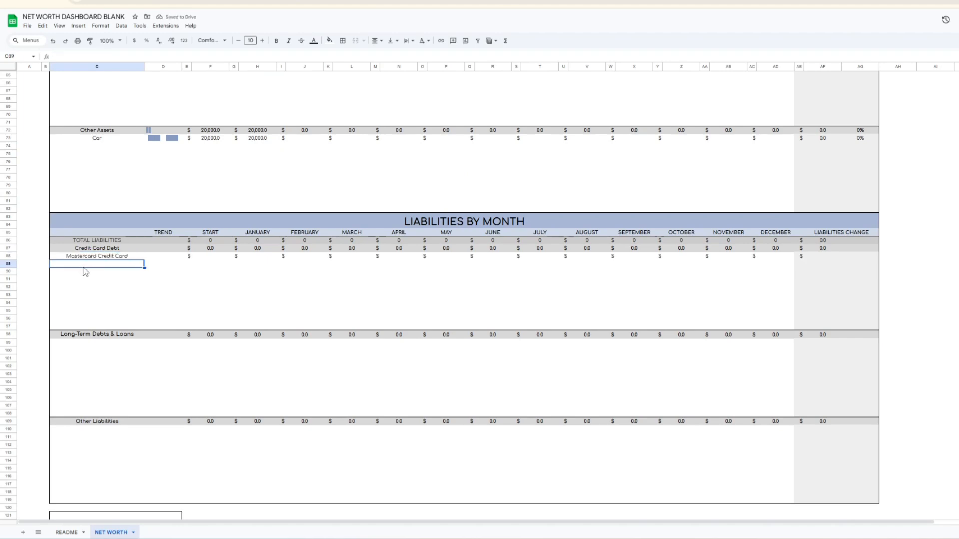
pyautogui.write('American Express Credit Card')
pyautogui.press('Return')
# Step: Add Student Loan under Long-Term Debts & Loans and Business Loan under Other Liabilities
pyautogui.click(97, 343)
pyautogui.write('Student Loan')
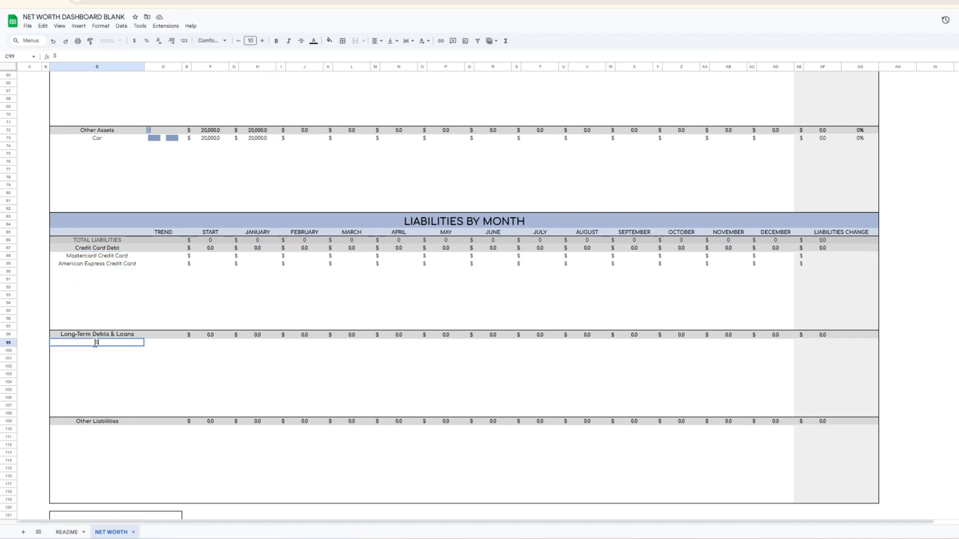
pyautogui.press('Return')
pyautogui.scroll(-5, 300, 300)
pyautogui.click(97, 316)
pyautogui.write('Business Loan')
pyautogui.press('Return')
# Step: Enter the START and JANUARY debts: 20000 and 19000 for Mastercard, 10000 and 9000 for American Express
pyautogui.scroll(1, 215, 206)
pyautogui.click(212, 200)
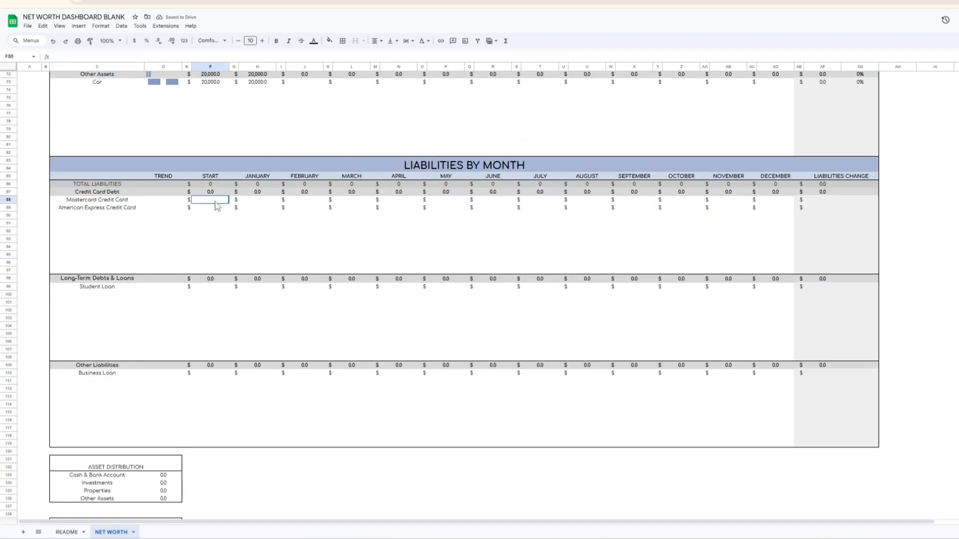
pyautogui.write('20000')
pyautogui.press('Return')
pyautogui.write('10,000')
pyautogui.click(258, 200)
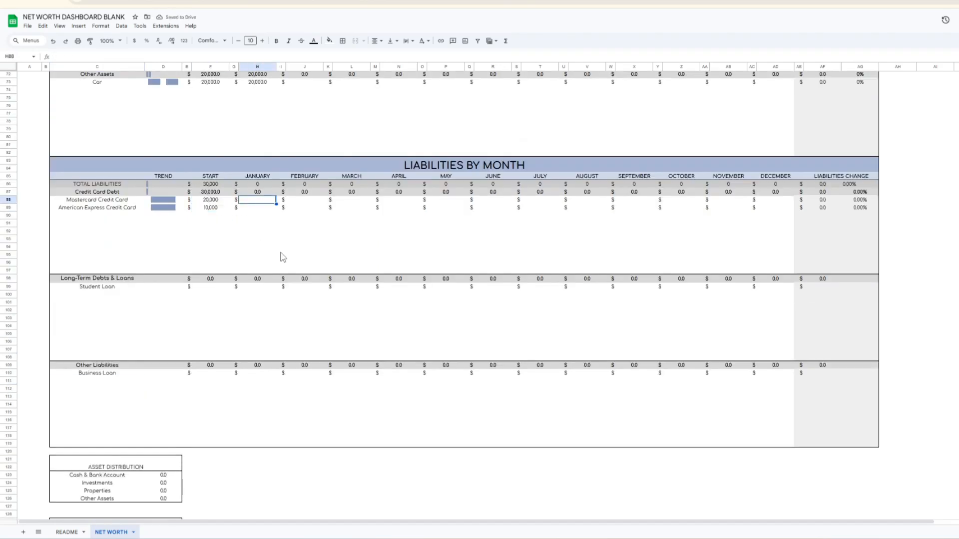
pyautogui.write('19000')
pyautogui.press('Return')
pyautogui.write('9000')
# Step: Enter 30000 for the Student Loan in both the START and JANUARY columns
pyautogui.click(215, 288)
pyautogui.write('30000')
pyautogui.press('Return')
pyautogui.click(258, 286)
pyautogui.write('30000')
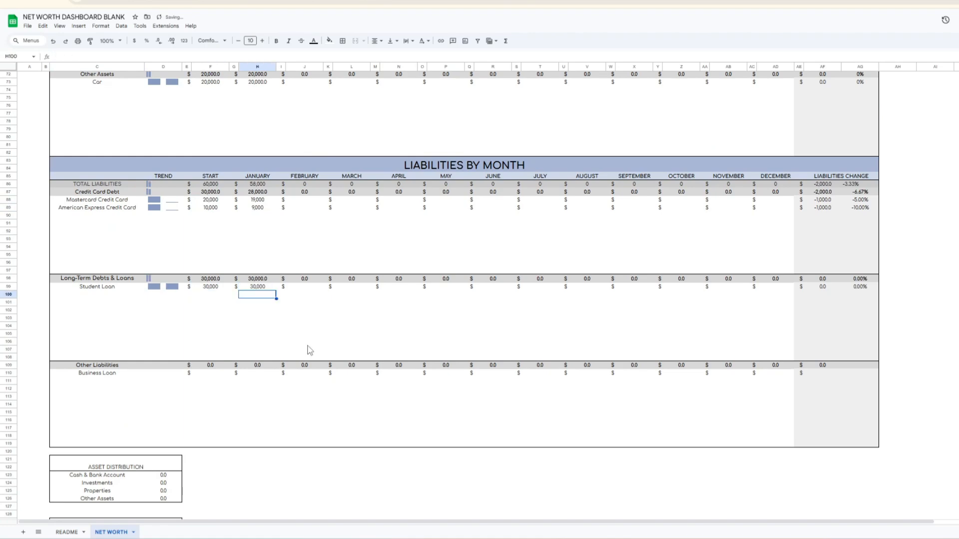
# Step: Enter the Business Loan balances: 60000 for START and 50000 for JANUARY
pyautogui.click(210, 373)
pyautogui.write('60000')
pyautogui.click(258, 373)
pyautogui.write('50000')
pyautogui.press('Return')
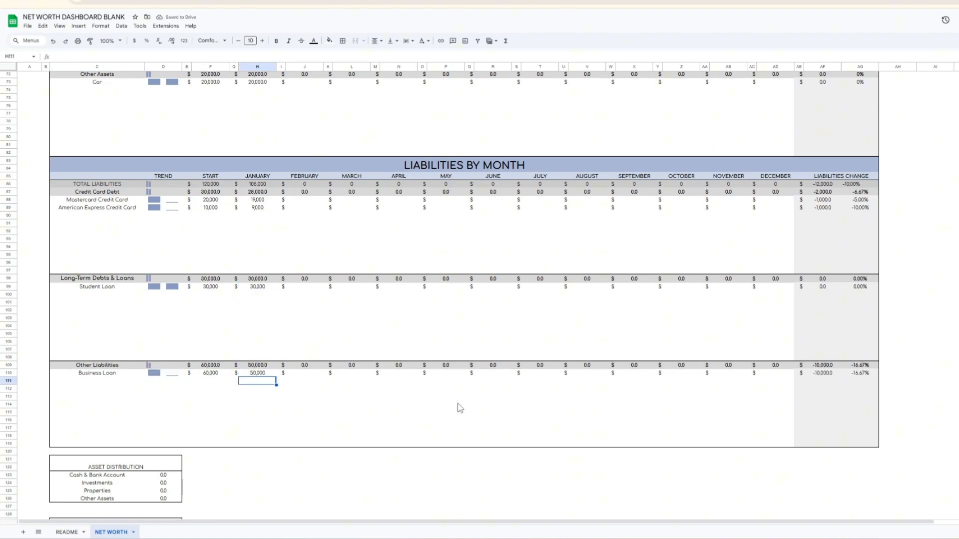
# Step: Examine the dashboard charts and the monthly asset and liability tables from START to DECEMBER
pyautogui.scroll(10, 289, 409)
pyautogui.scroll(4, 260, 422)
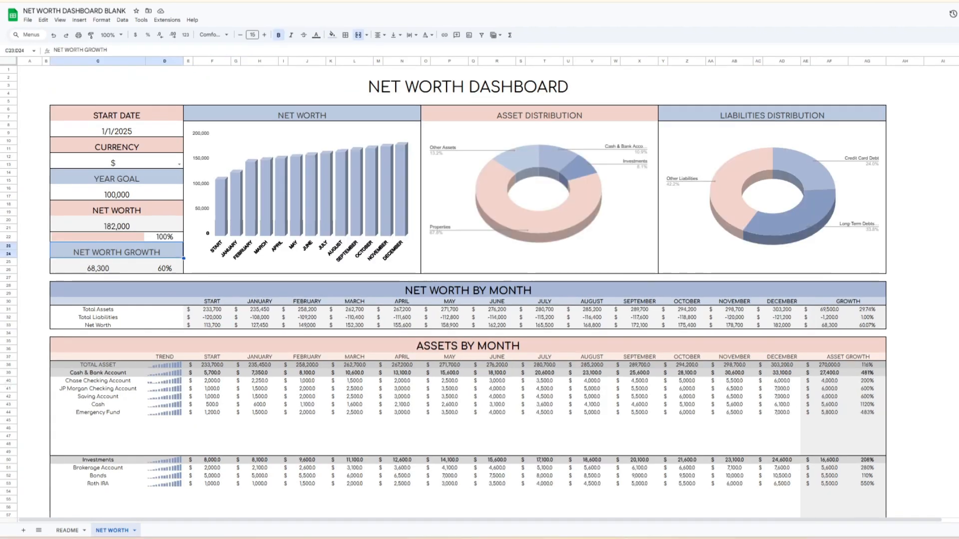
pyautogui.scroll(-7, 469, 290)
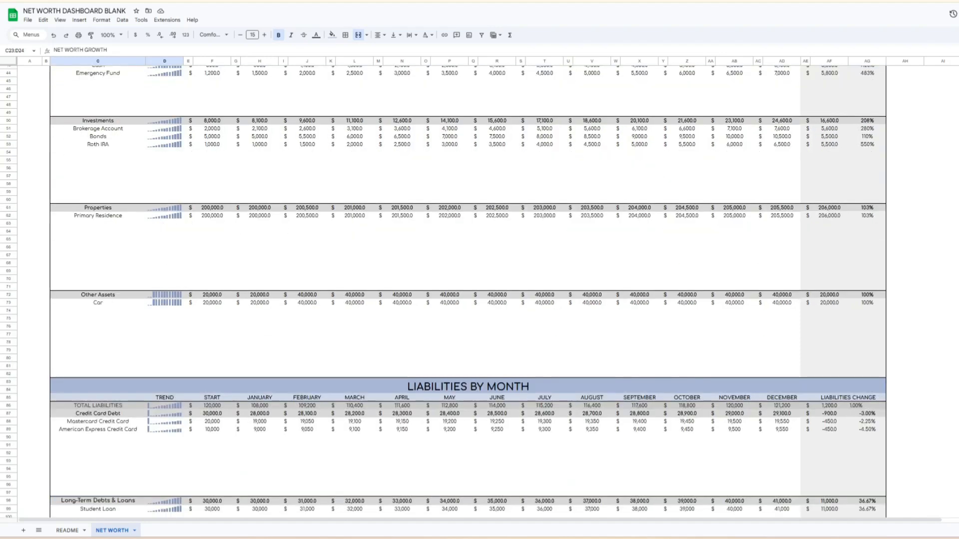
pyautogui.scroll(-3, 953, 394)
pyautogui.scroll(10, 926, 398)
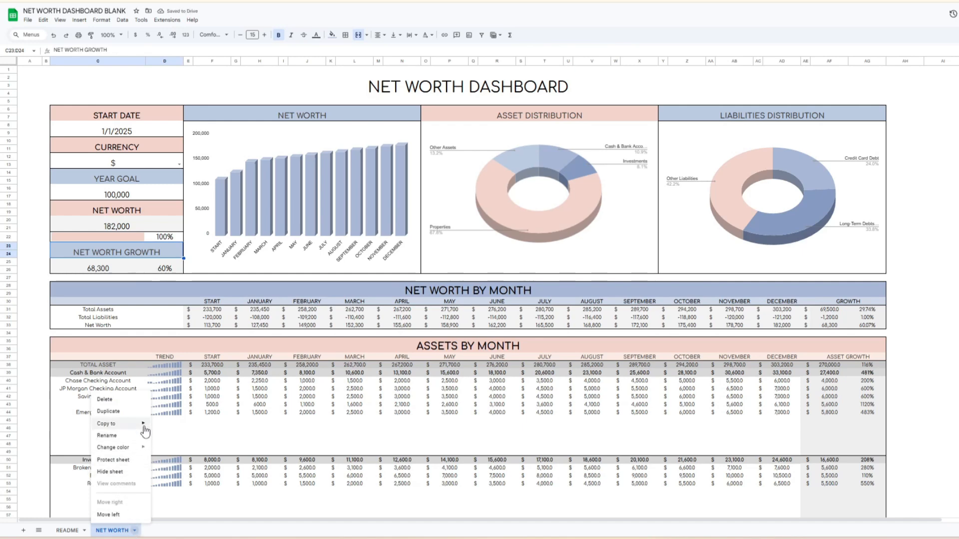
pyautogui.moveTo(140, 424)
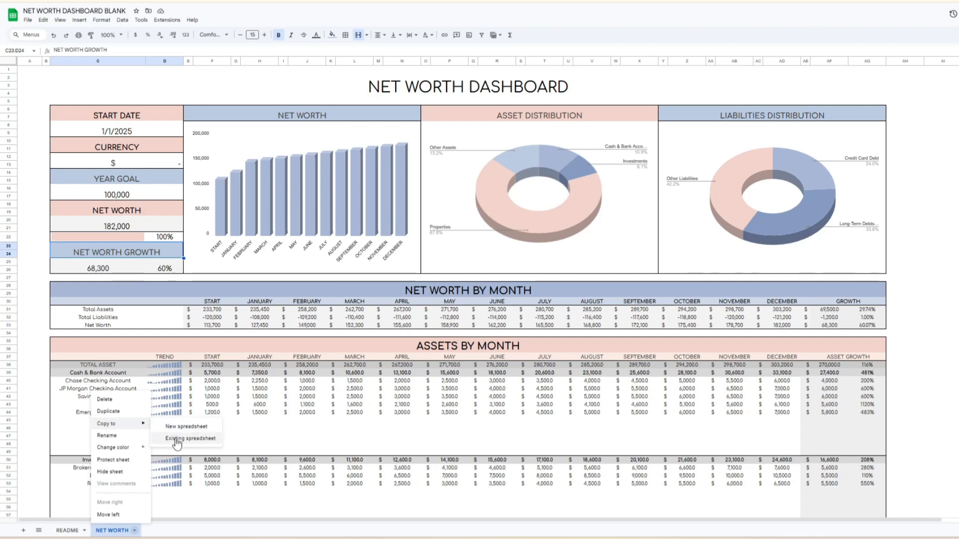
pyautogui.click(176, 440)
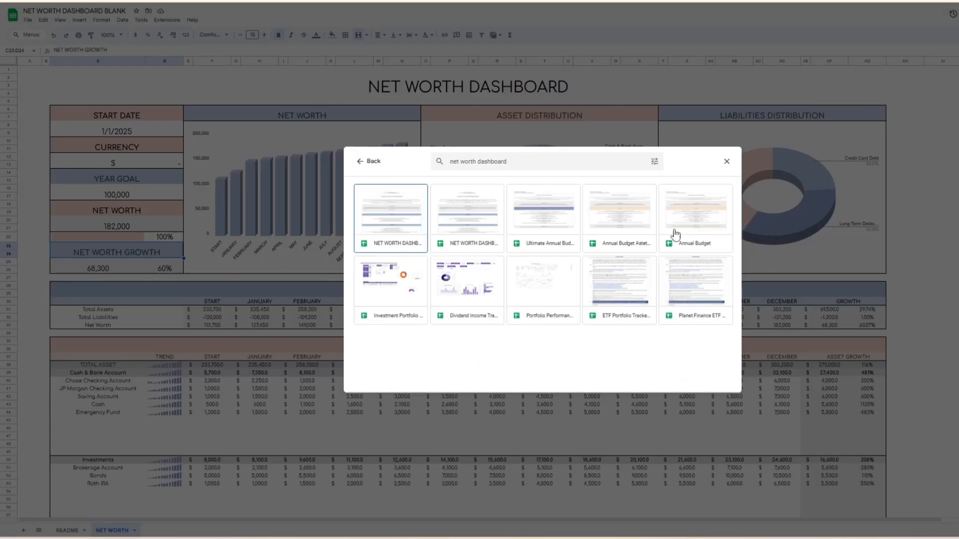
pyautogui.click(727, 161)
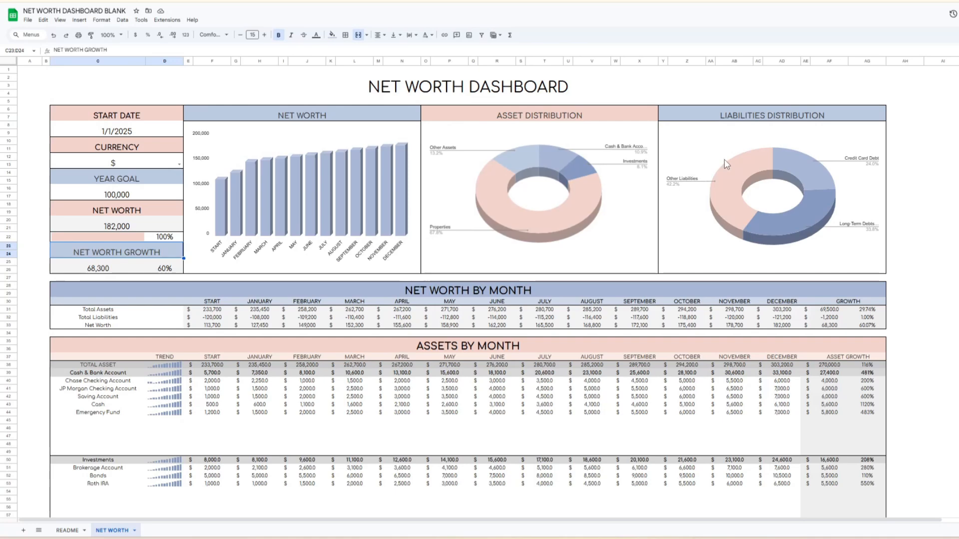
# Step: Make a copy of the whole spreadsheet in My Drive, named "Copy ofNET WORTH DASHBOARD BLANK"
pyautogui.click(28, 20)
pyautogui.click(56, 70)
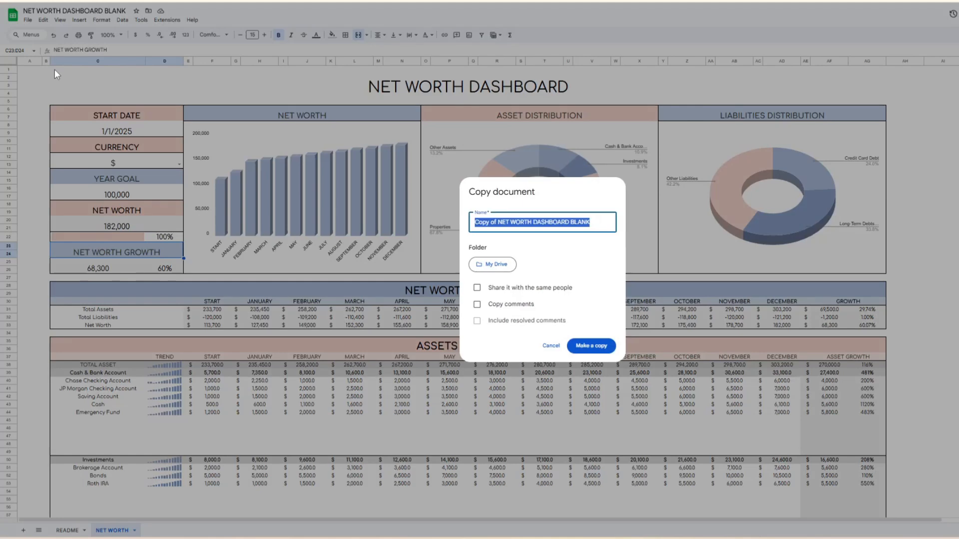
pyautogui.click(500, 223)
pyautogui.press('BackSpace')
pyautogui.press('BackSpace')
pyautogui.press('BackSpace')
pyautogui.press('BackSpace')
pyautogui.press('BackSpace')
pyautogui.press('BackSpace')
pyautogui.press('BackSpace')
pyautogui.press('BackSpace')
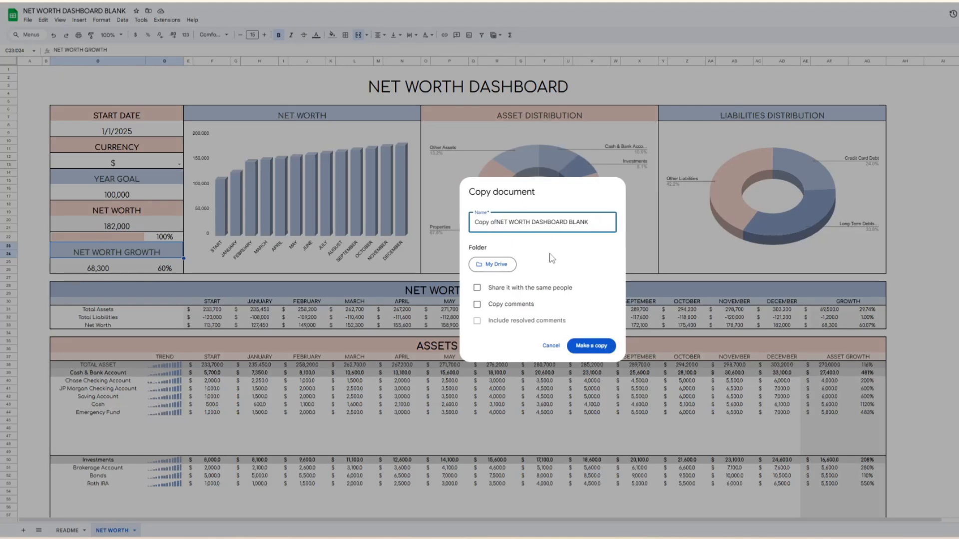
pyautogui.click(596, 348)
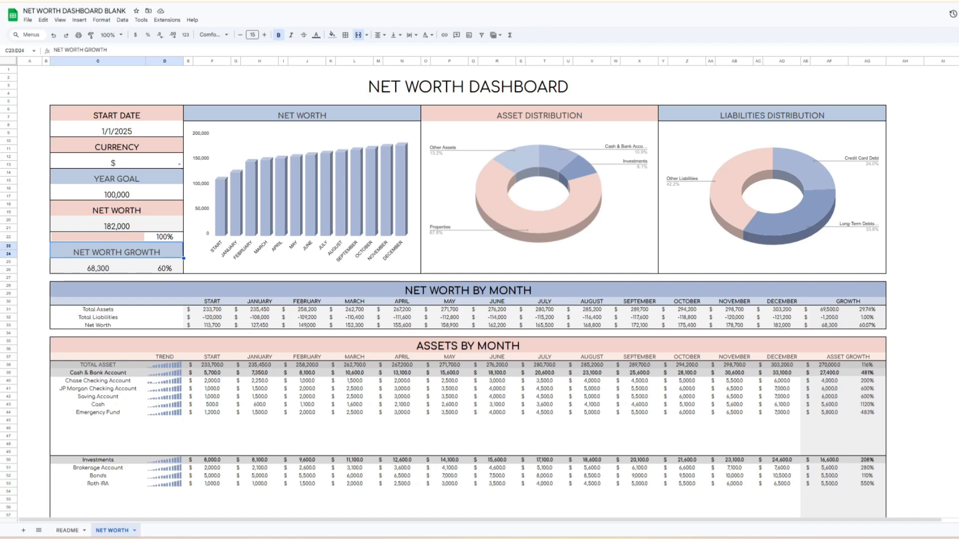